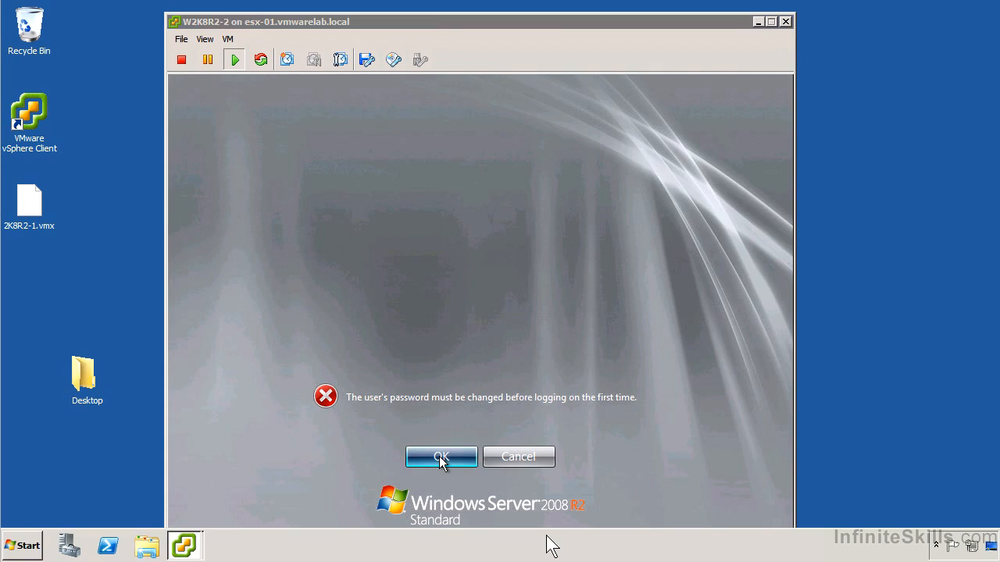
Enter and confirm a new password for the Administrator account in the guest, and submit it.
text(P@ssw0rd)
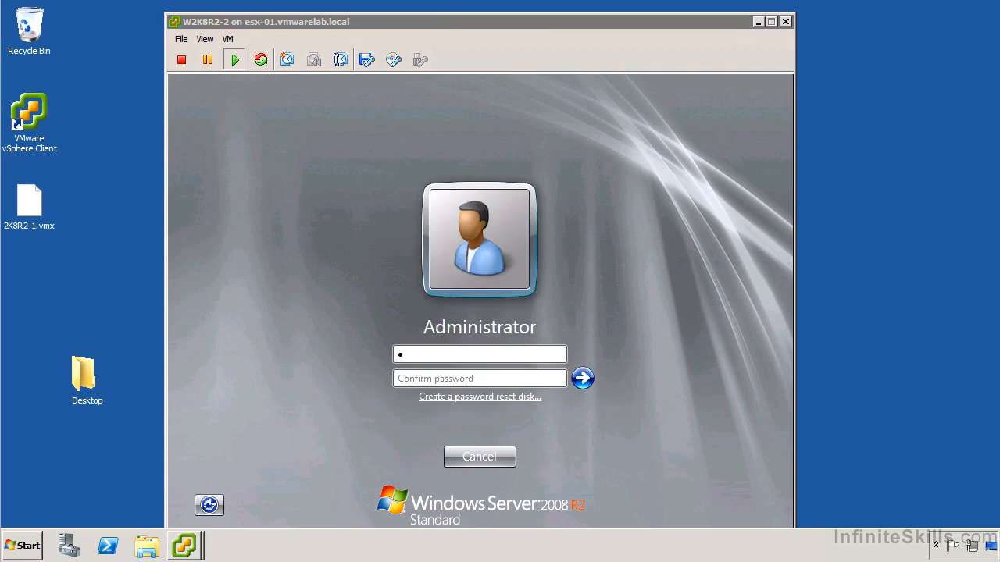
key(Tab)
text(P@ssw0rd)
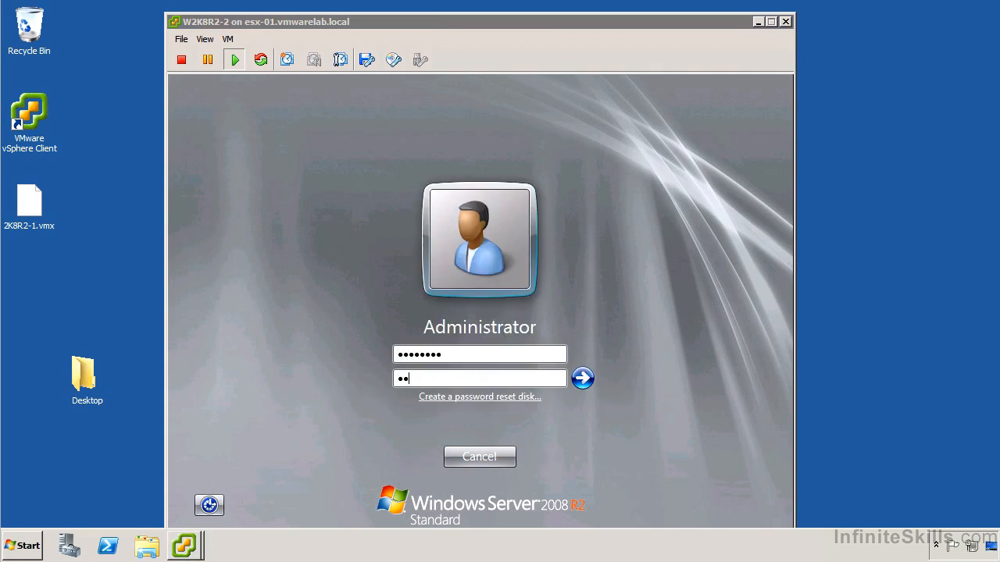
key(Return)
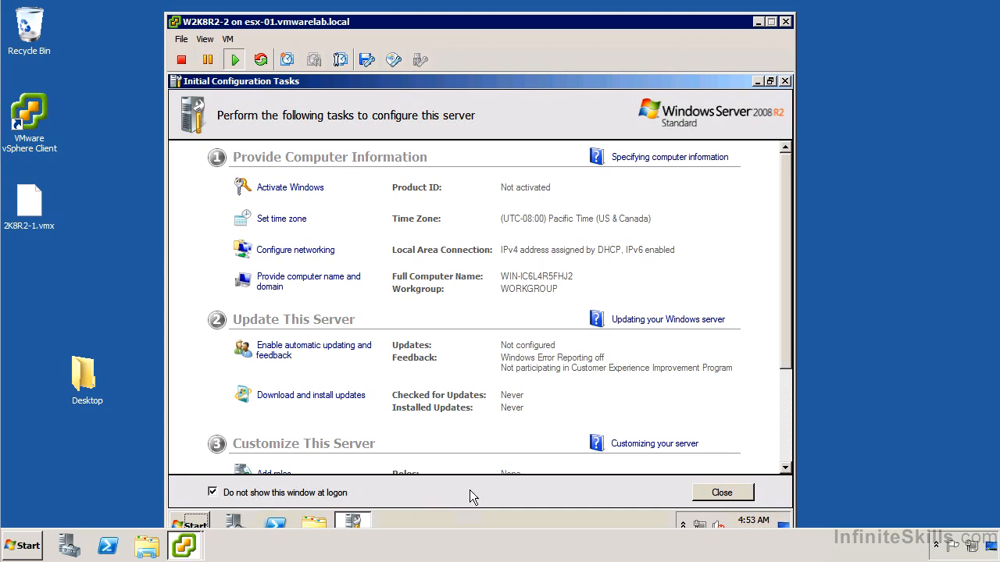
Close the Initial Configuration Tasks and Server Manager startup windows, and open Device Manager from the computer's management console in the guest.
click(716, 494)
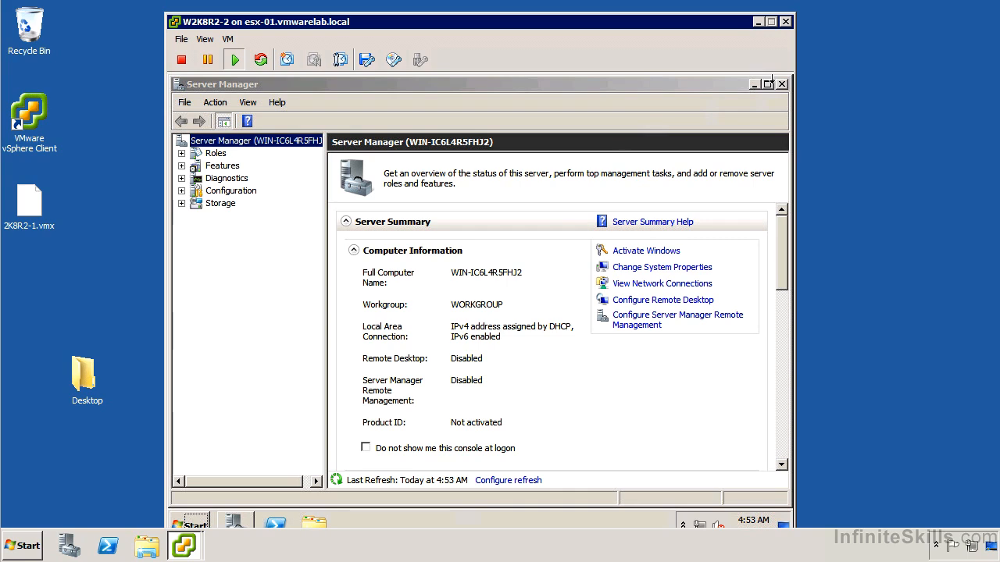
click(781, 84)
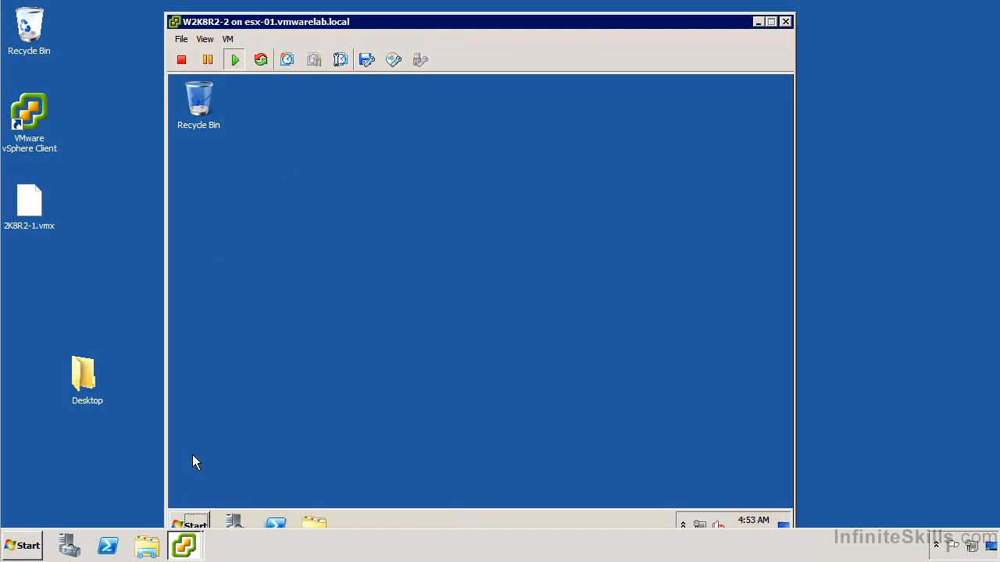
click(192, 522)
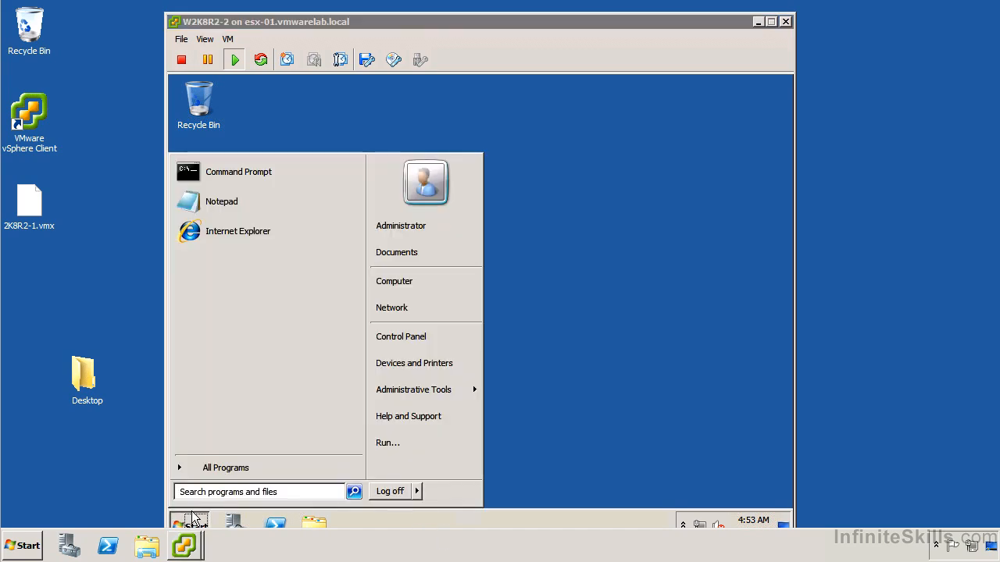
right_click(398, 280)
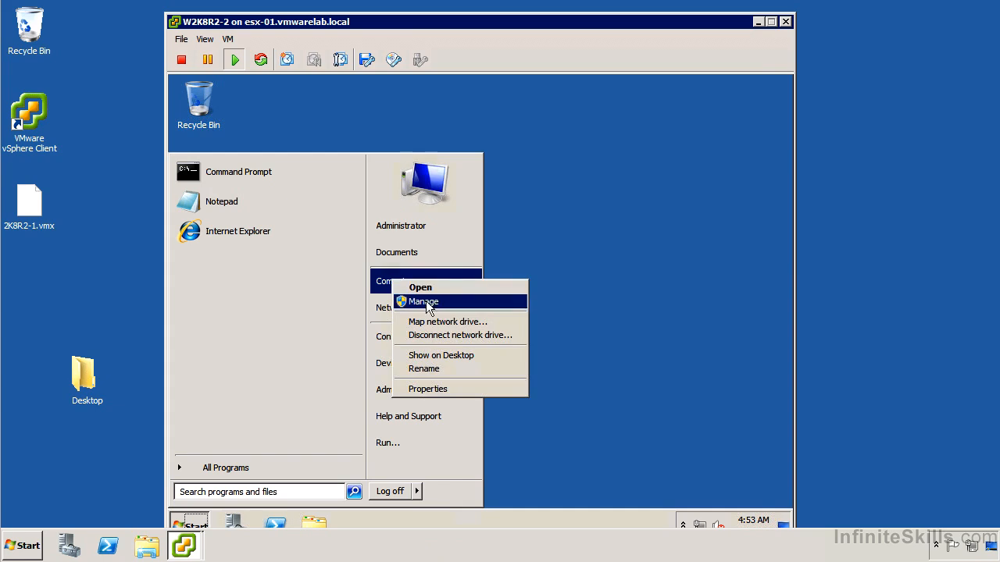
click(430, 303)
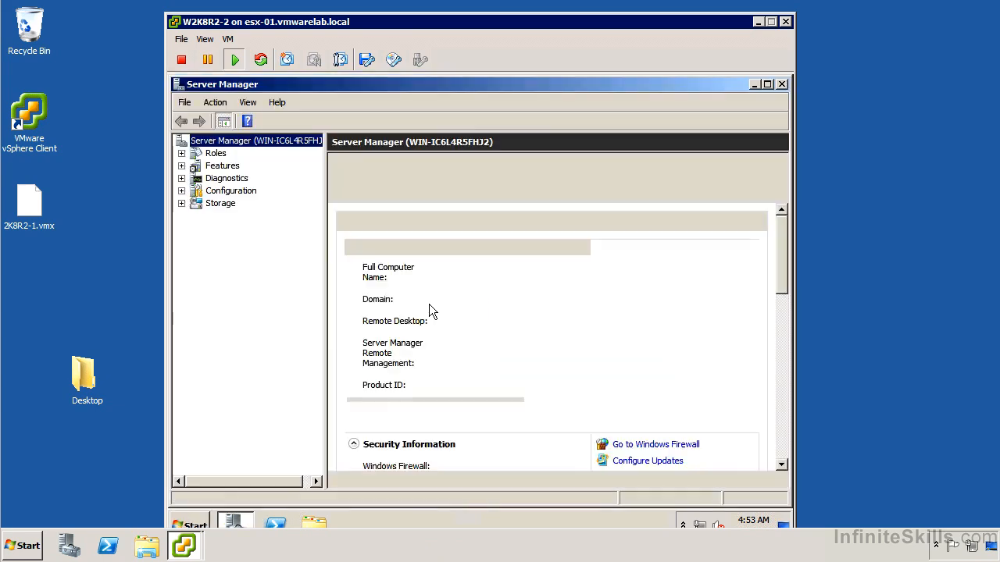
click(181, 179)
click(251, 216)
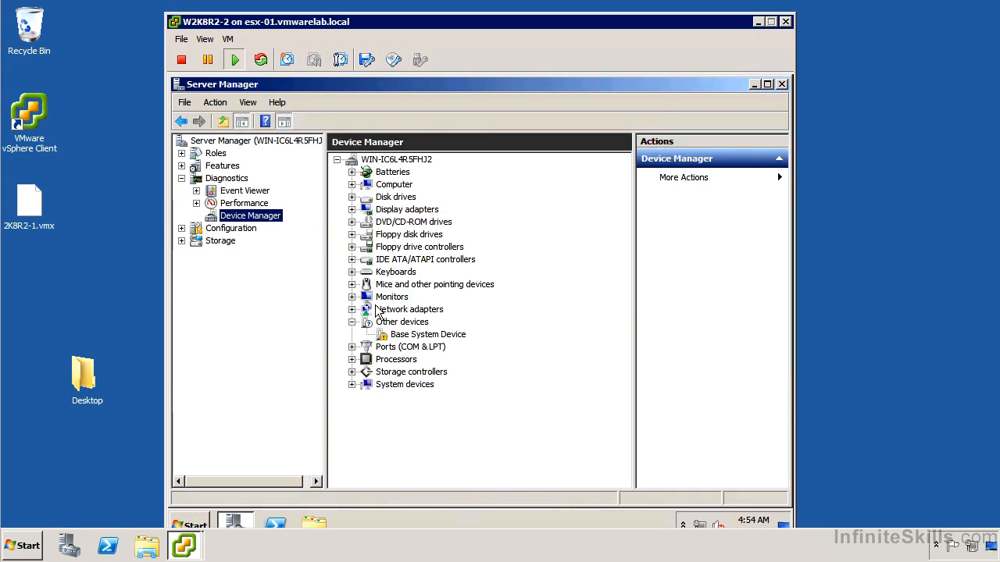
Examine the guest's display adapters, IDE controllers, network adapters, processors and system devices in Device Manager, and close Server Manager.
click(353, 210)
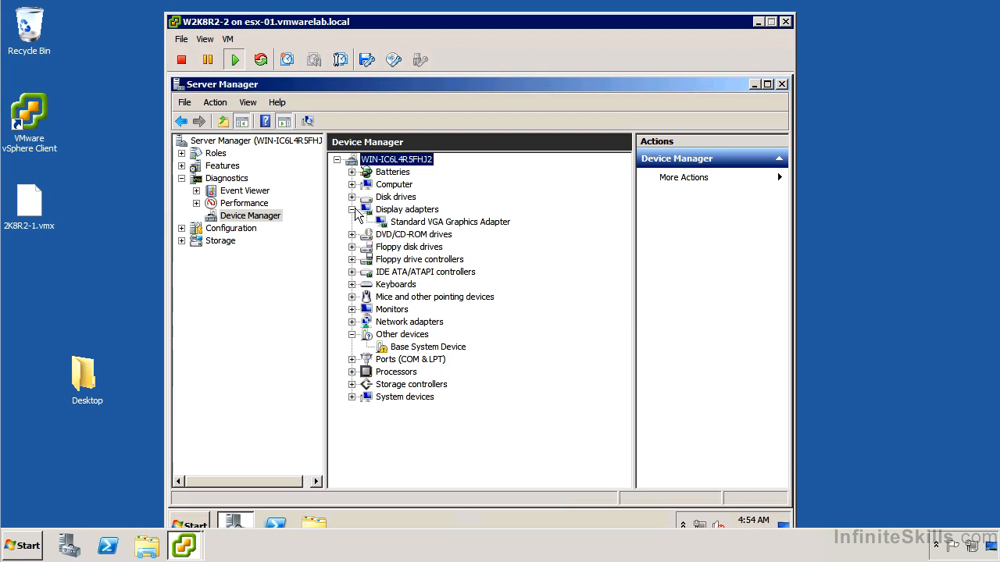
click(352, 272)
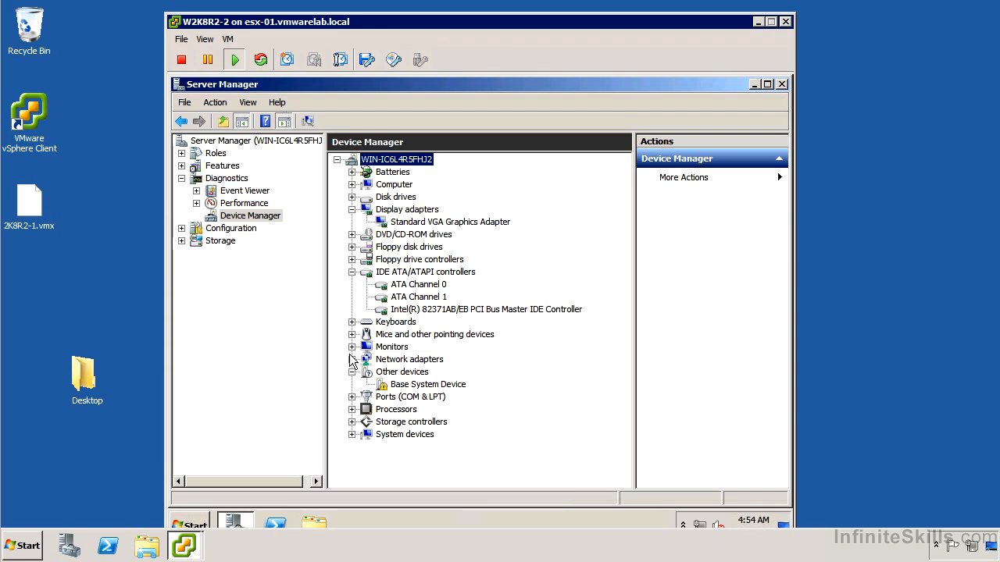
click(351, 359)
click(351, 421)
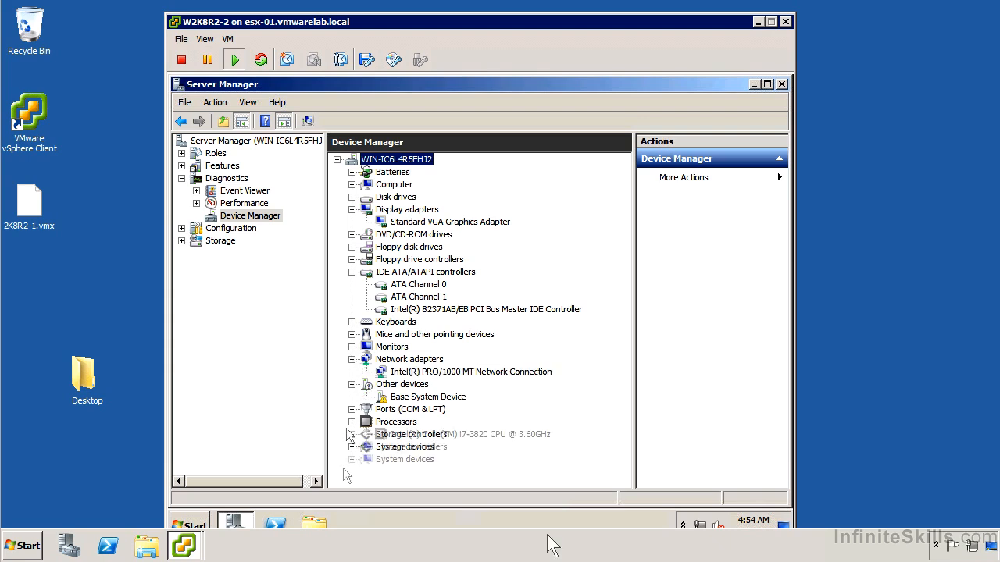
click(352, 459)
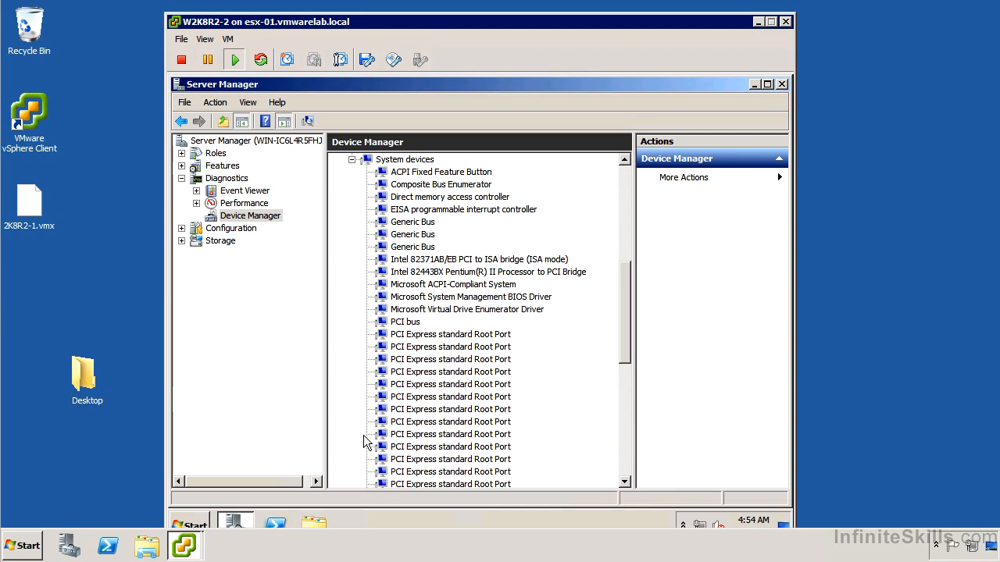
scroll(367, 442, down, 2)
scroll(361, 432, down, 4)
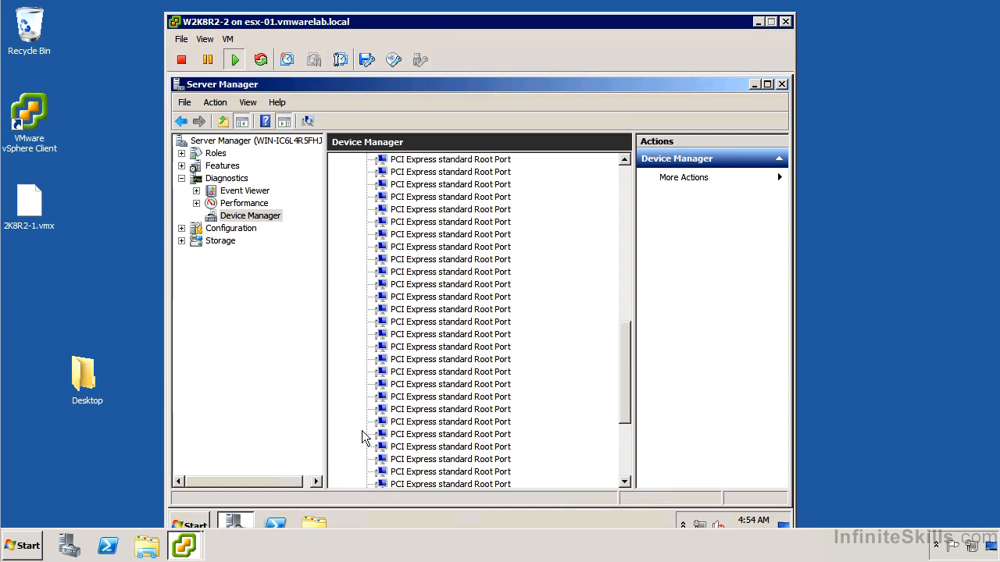
scroll(360, 428, down, 3)
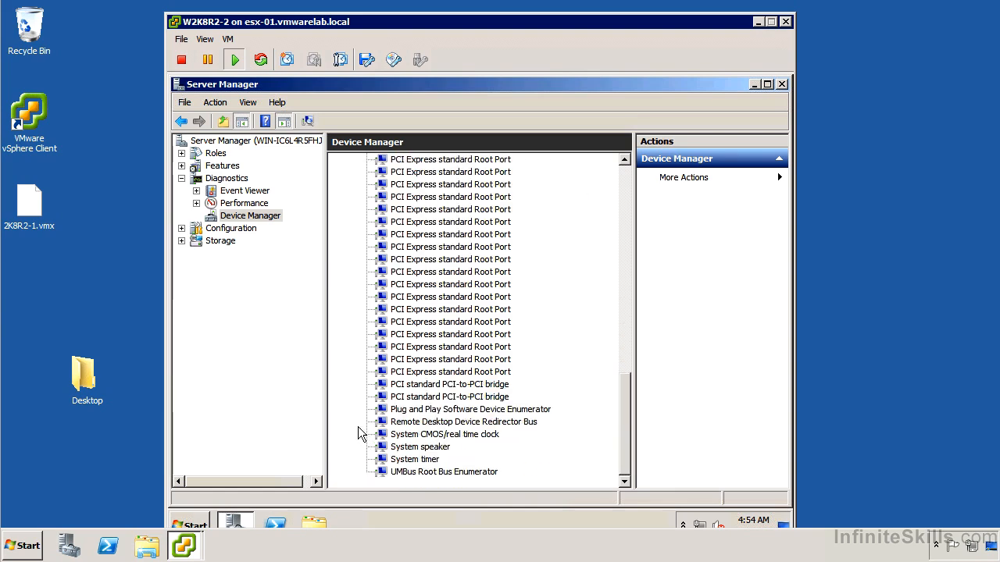
scroll(358, 430, up, 7)
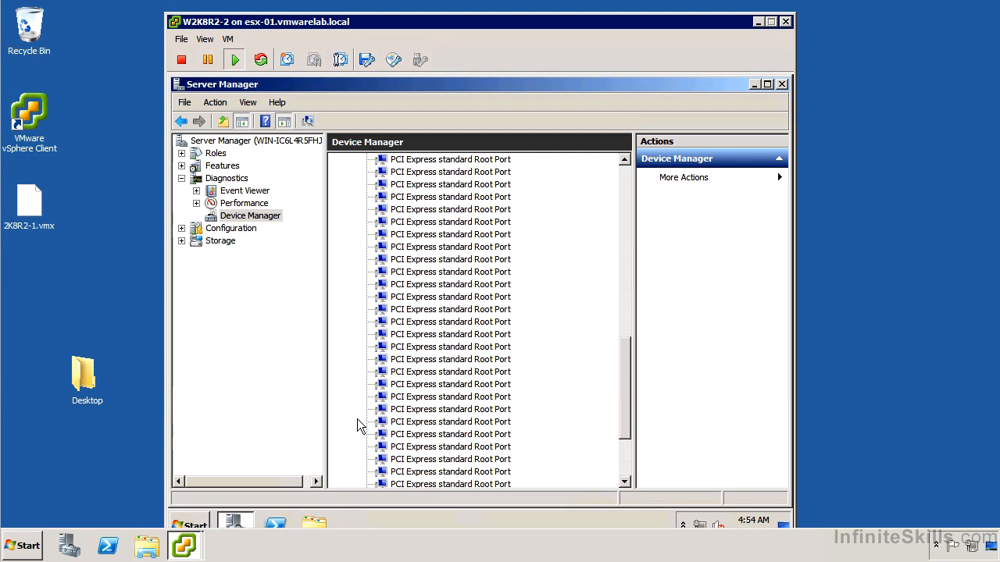
scroll(360, 206, up, 8)
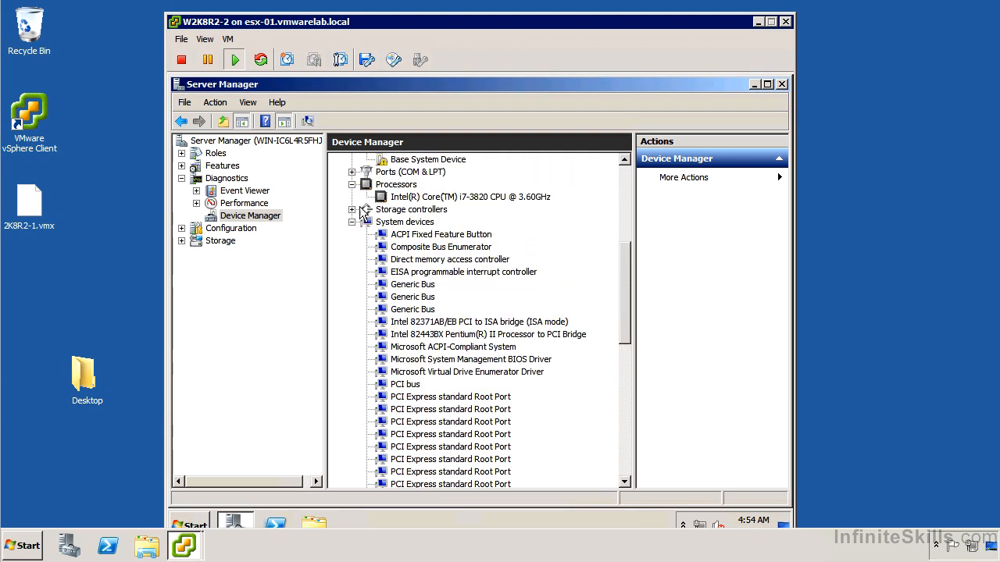
scroll(360, 212, up, 3)
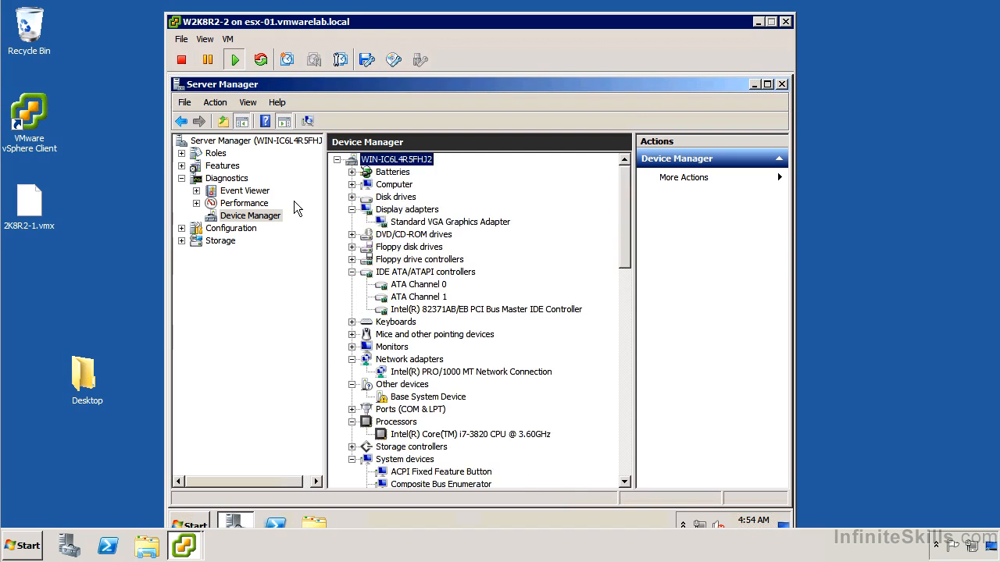
double_click(175, 86)
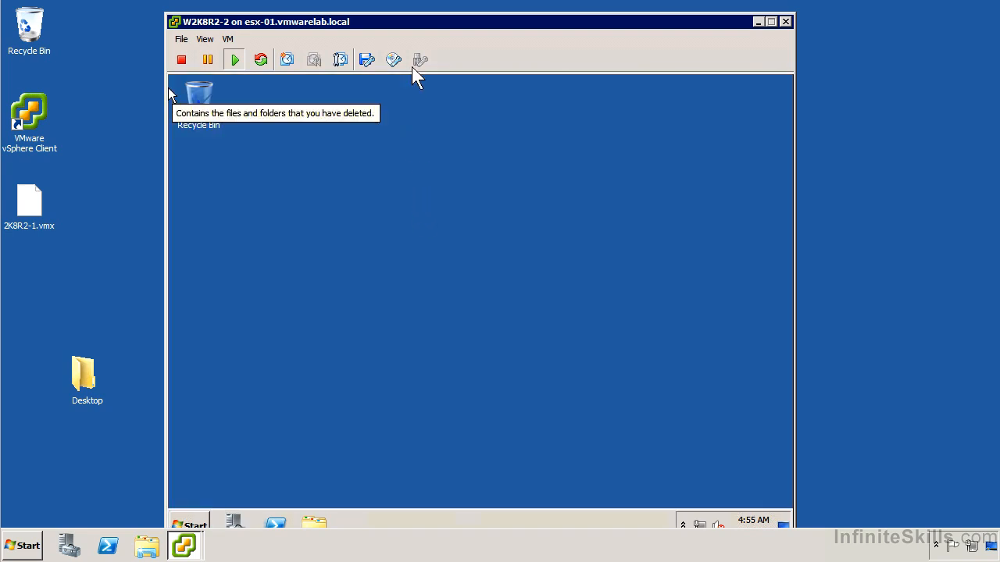
Mount the VMware Tools installer in the guest and run setup64.exe from the DVD drive.
click(227, 39)
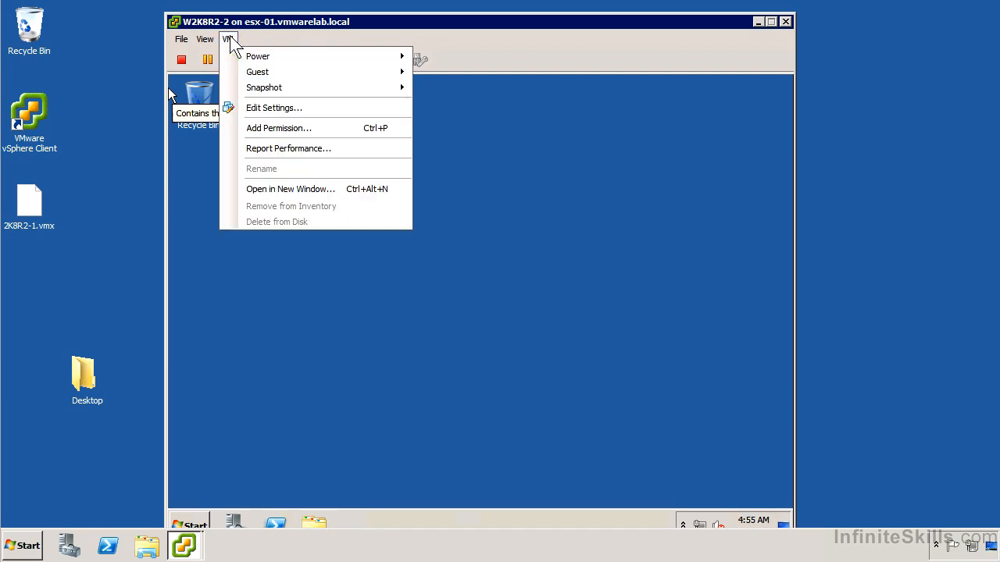
mouse_move(291, 73)
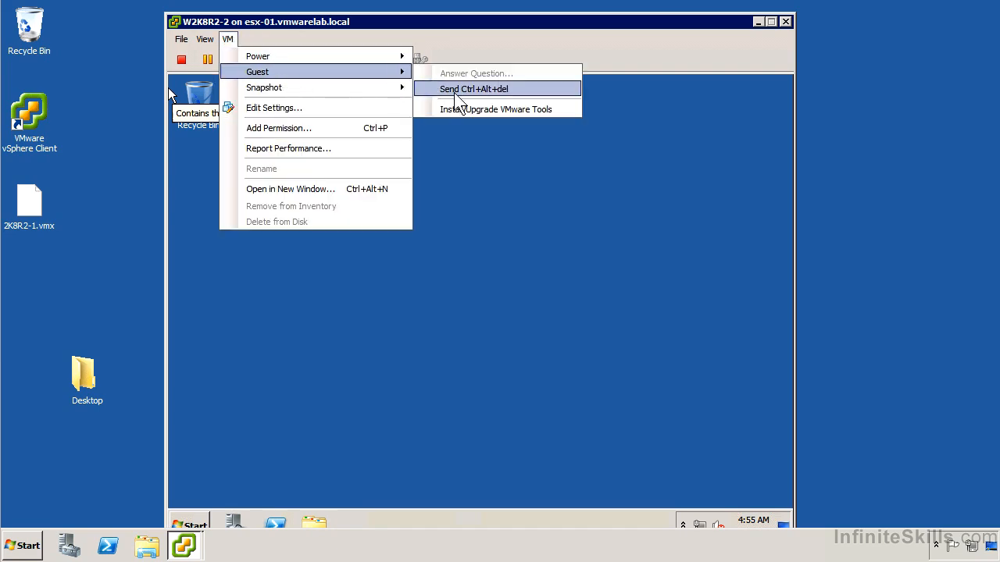
click(476, 109)
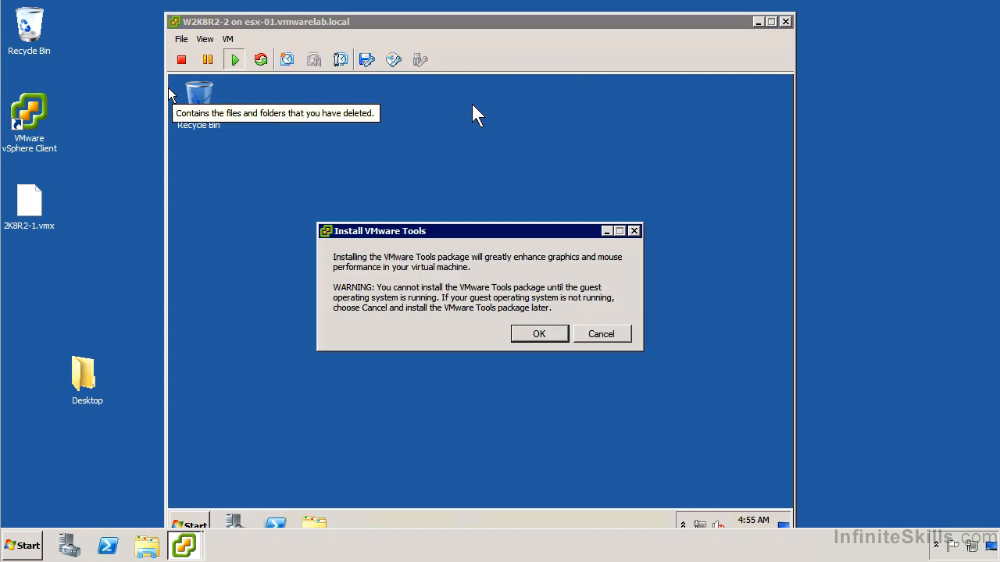
click(547, 334)
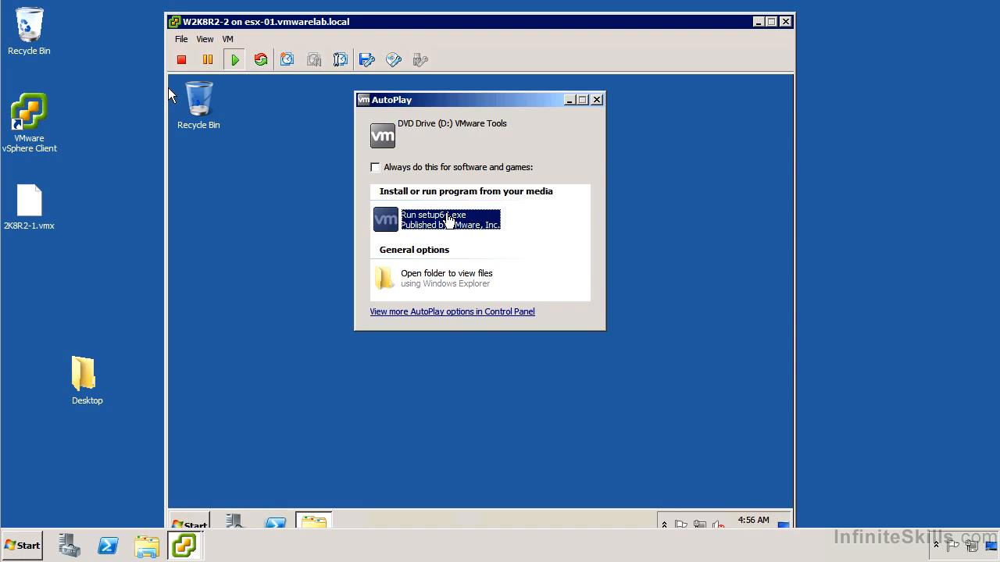
click(449, 222)
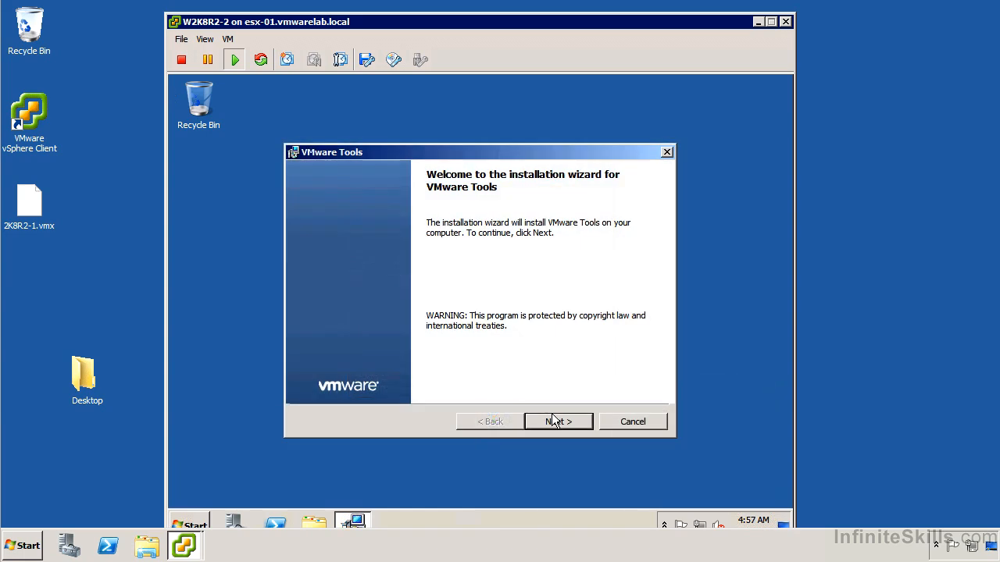
Install VMware Tools with the Custom setup type.
click(552, 422)
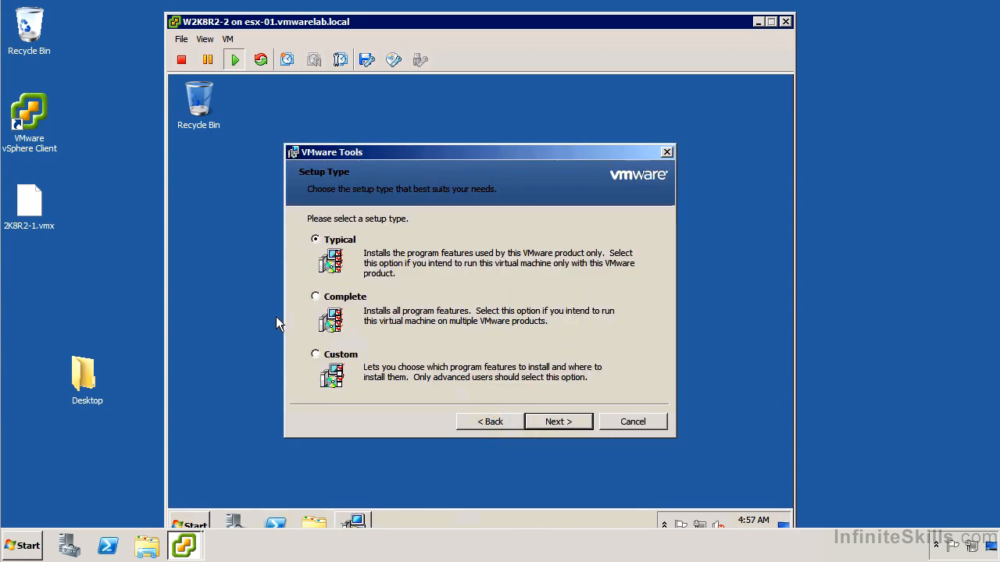
click(314, 354)
click(578, 422)
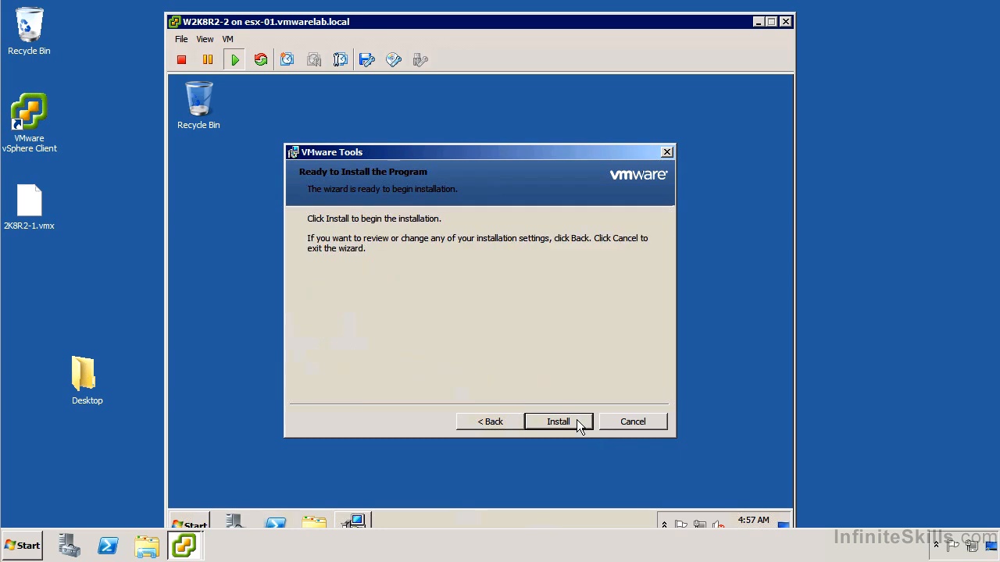
click(578, 423)
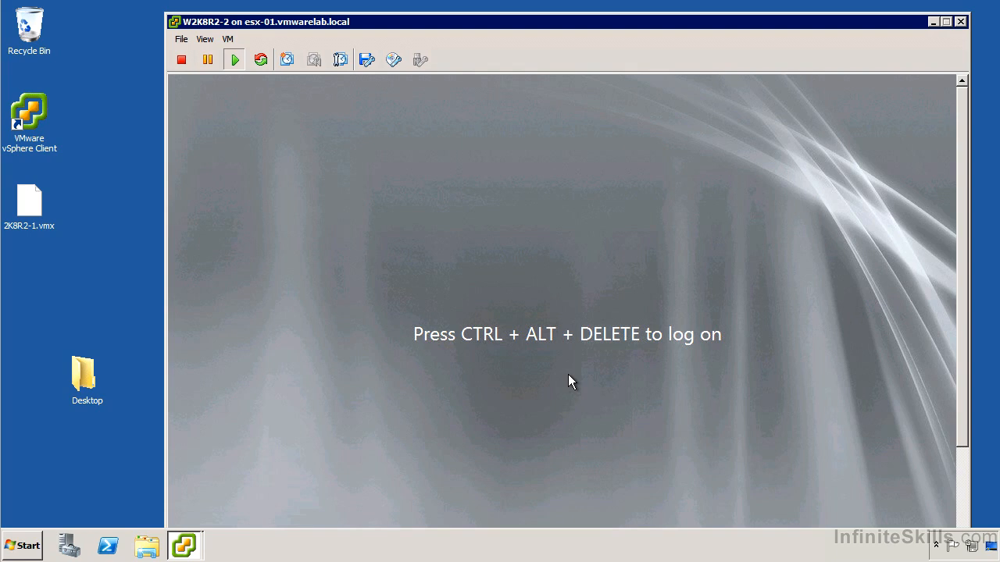
Bring up the guest's logon prompt and log on as Administrator with the account password.
click(228, 39)
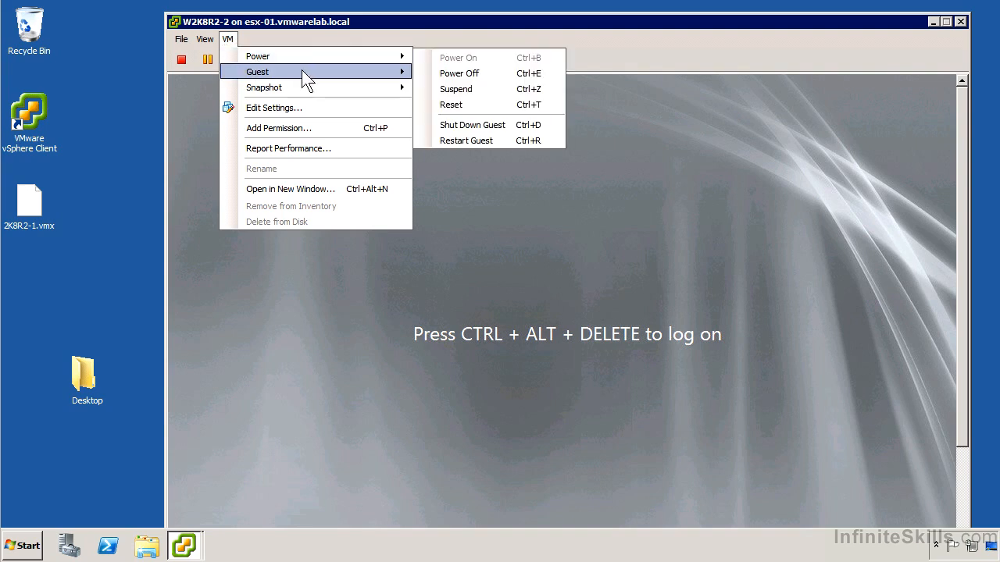
mouse_move(301, 72)
click(502, 89)
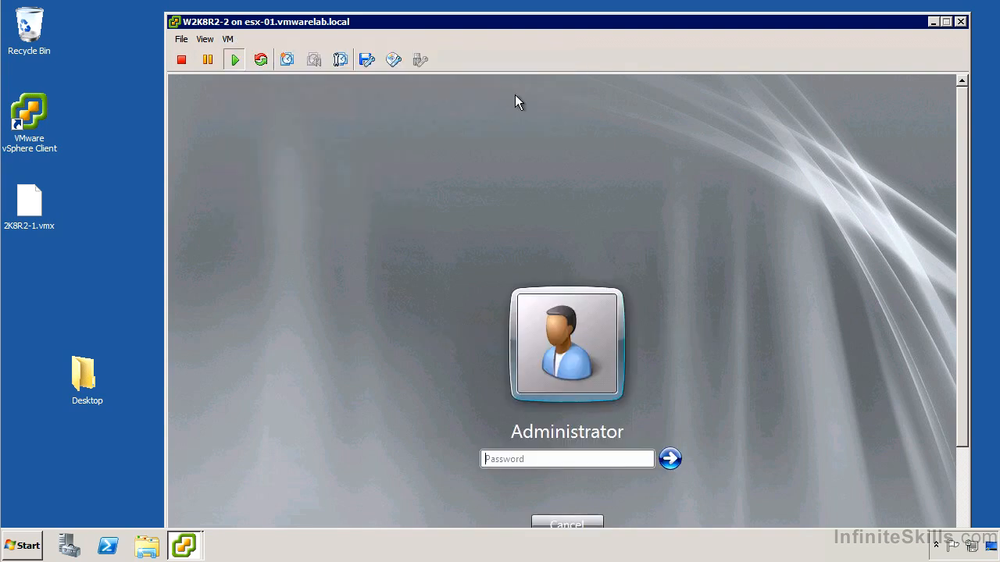
text(Password1)
key(Return)
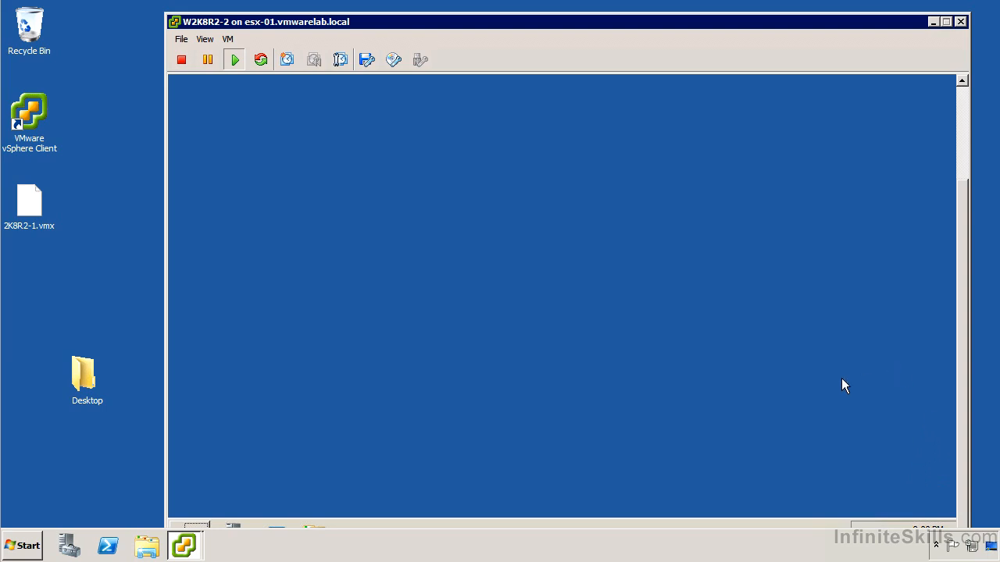
Examine the guest's network adapters, processors, storage controllers and system devices in Device Manager following the VMware Tools installation.
drag(587, 22, 563, 10)
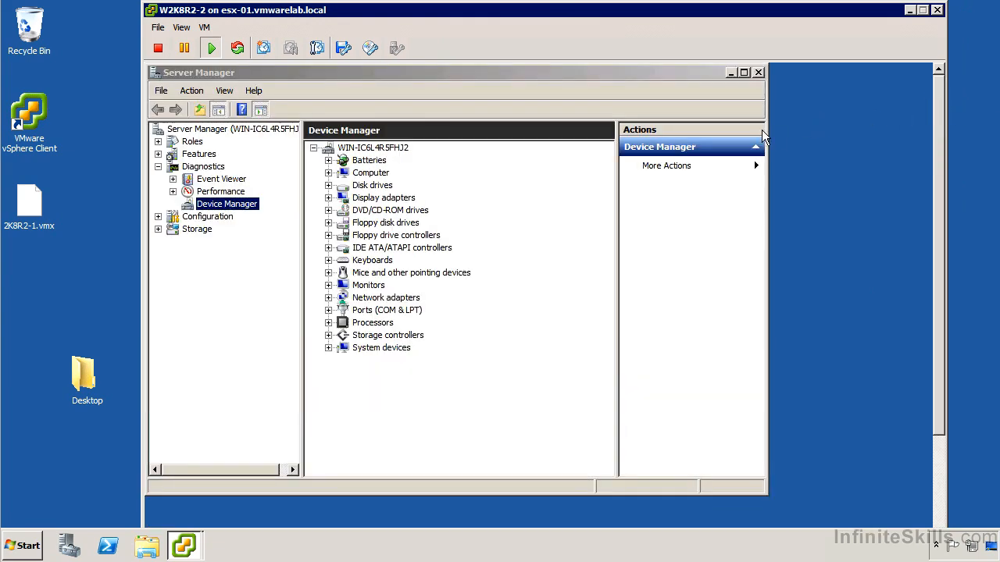
click(328, 299)
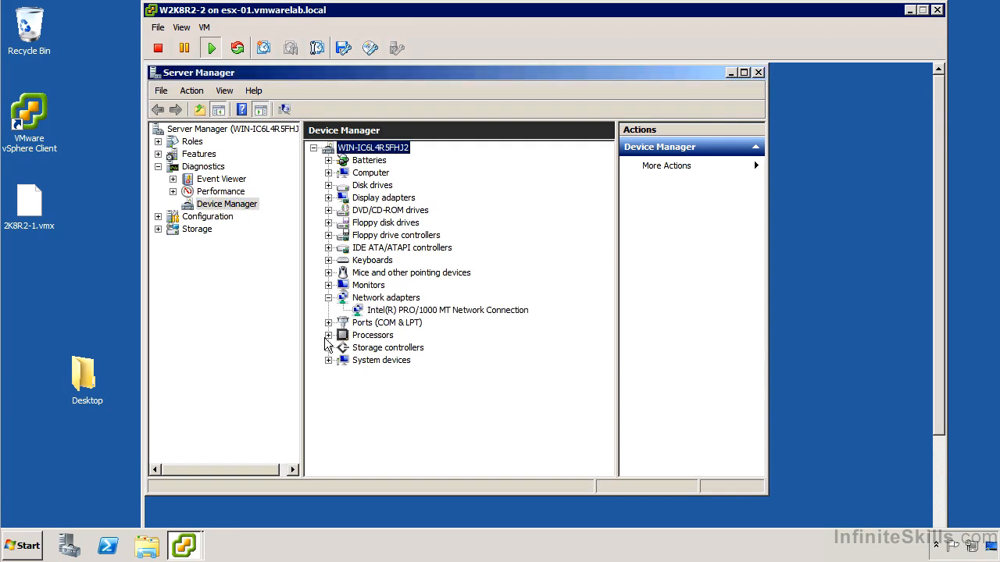
click(328, 335)
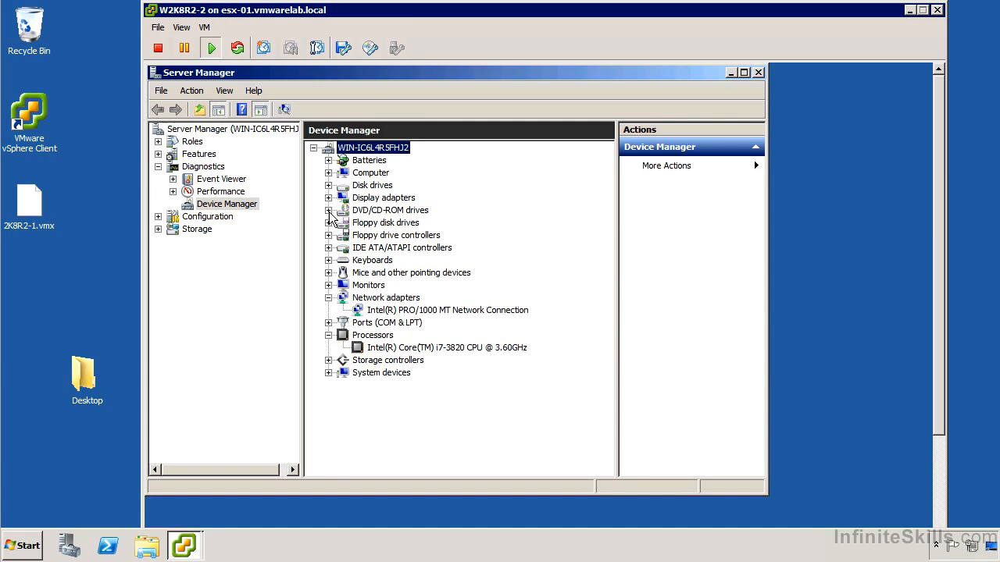
click(328, 360)
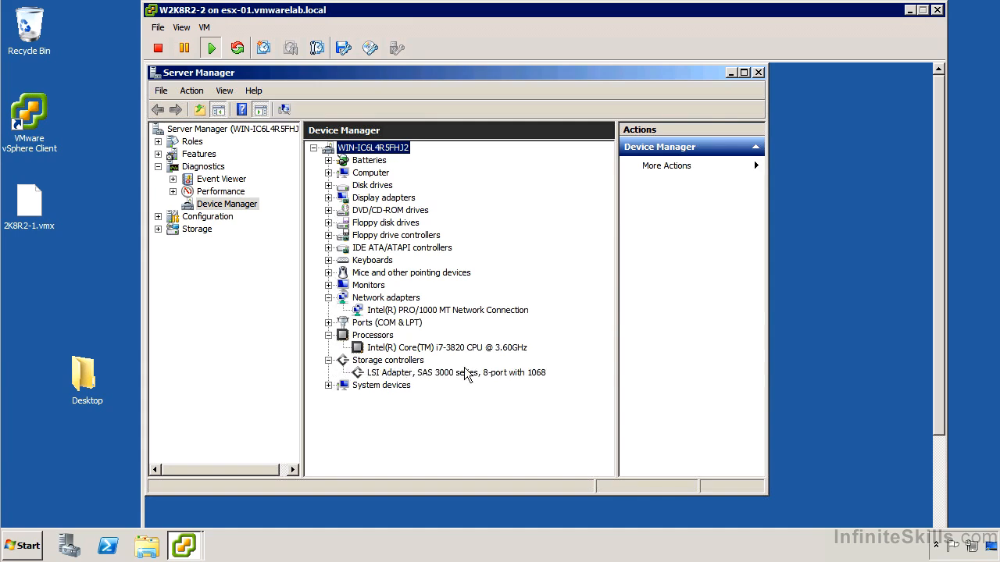
click(328, 385)
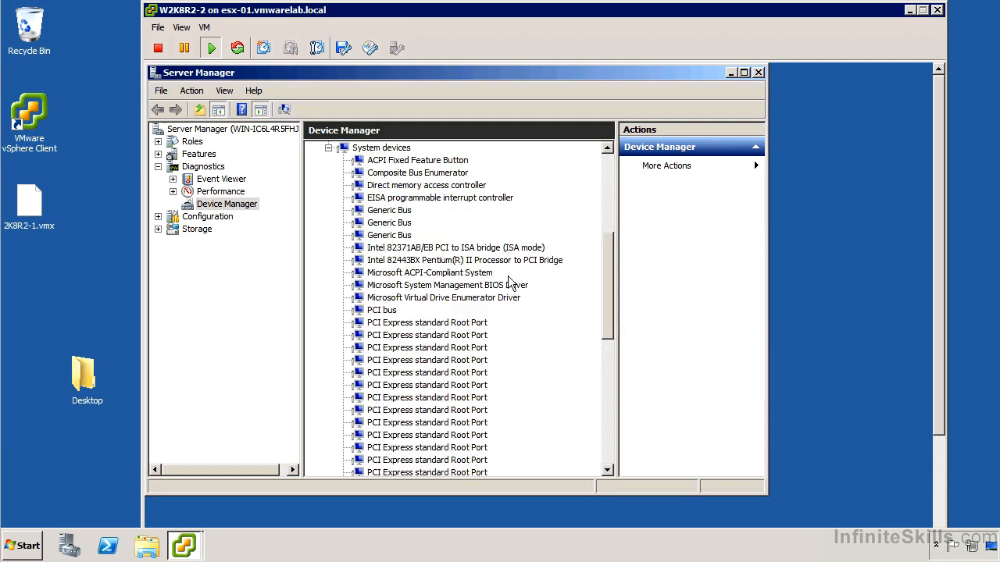
List the guest's services in a maximized Server Manager window and select the VMTools service.
scroll(509, 283, up, 7)
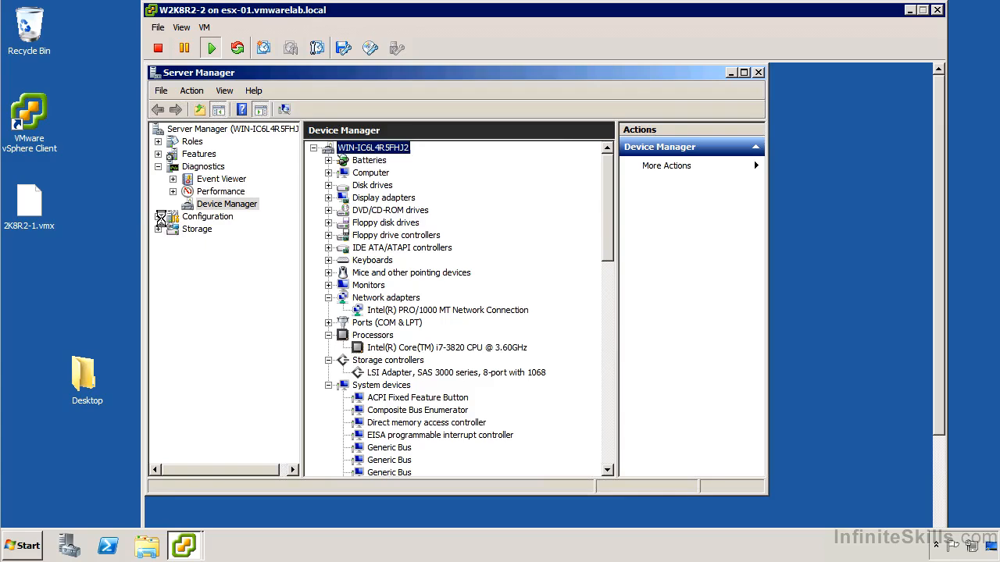
click(158, 217)
click(213, 254)
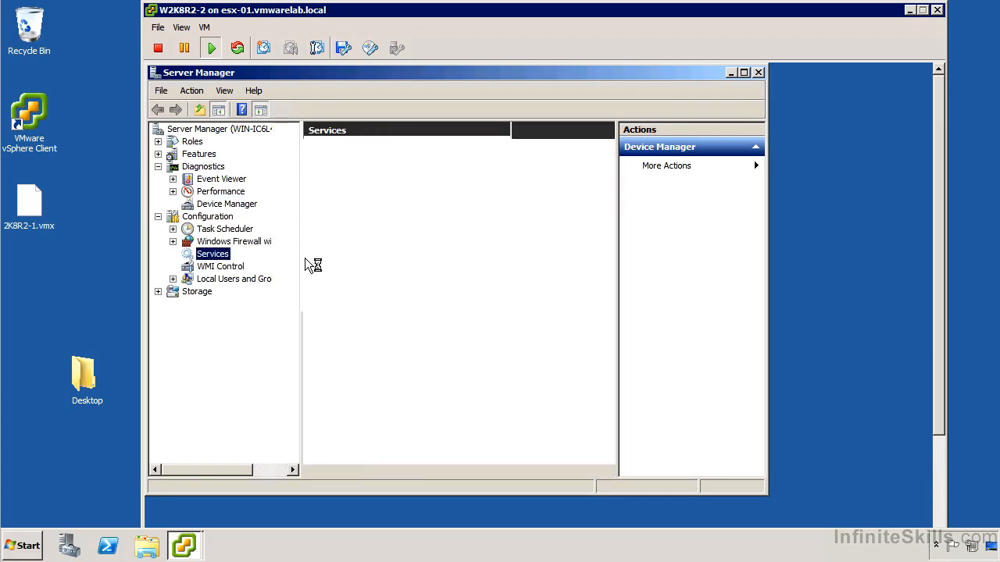
click(744, 73)
drag(785, 190, 765, 451)
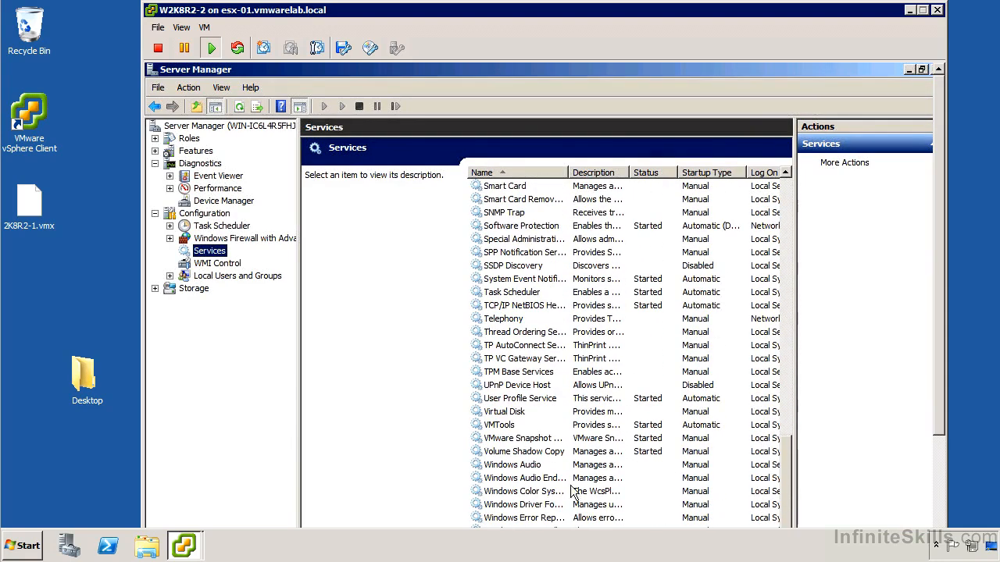
click(519, 427)
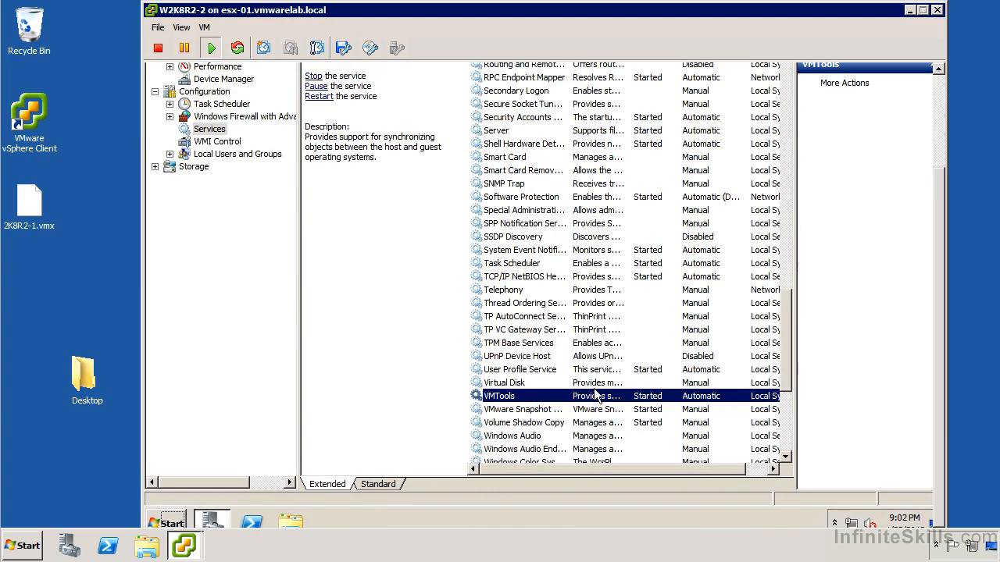
Review the general and recovery settings of the VMTools service, including the subsequent-failure options, and dismiss its properties.
right_click(593, 394)
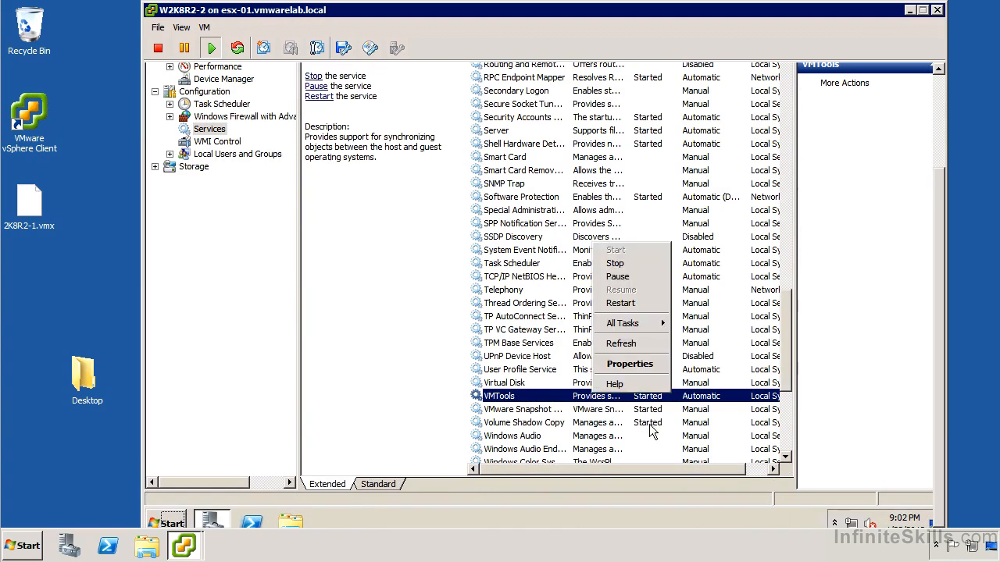
click(653, 364)
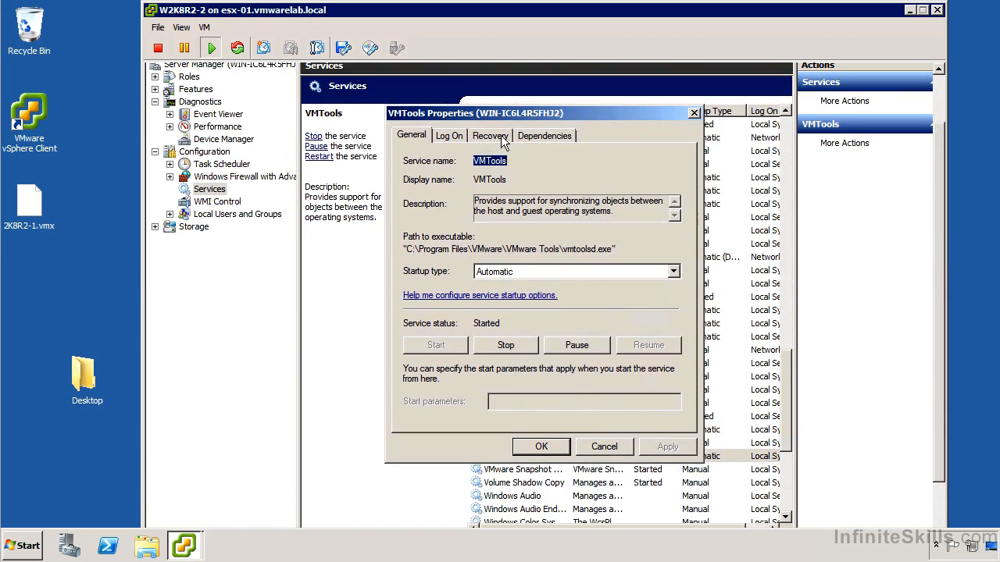
click(501, 139)
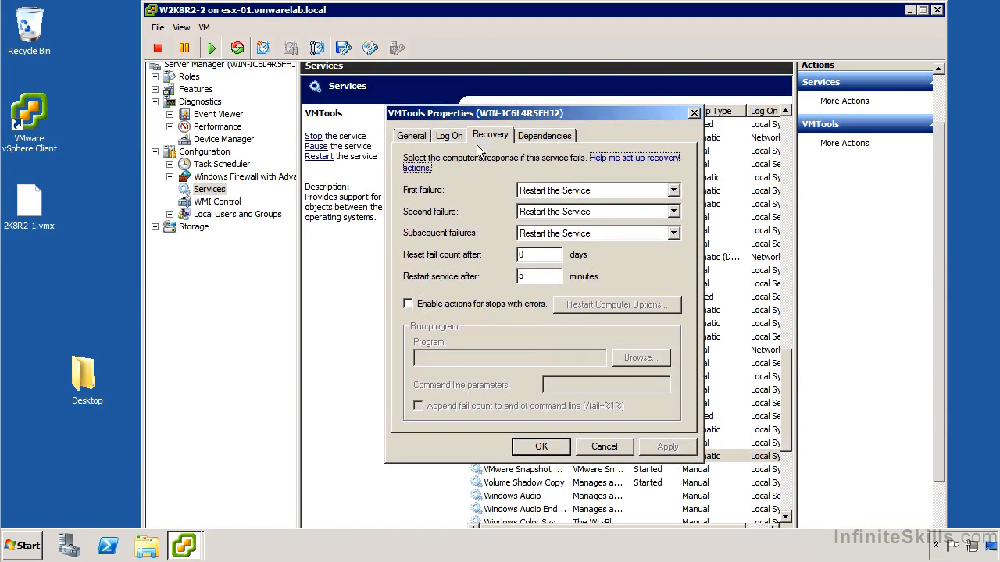
click(597, 234)
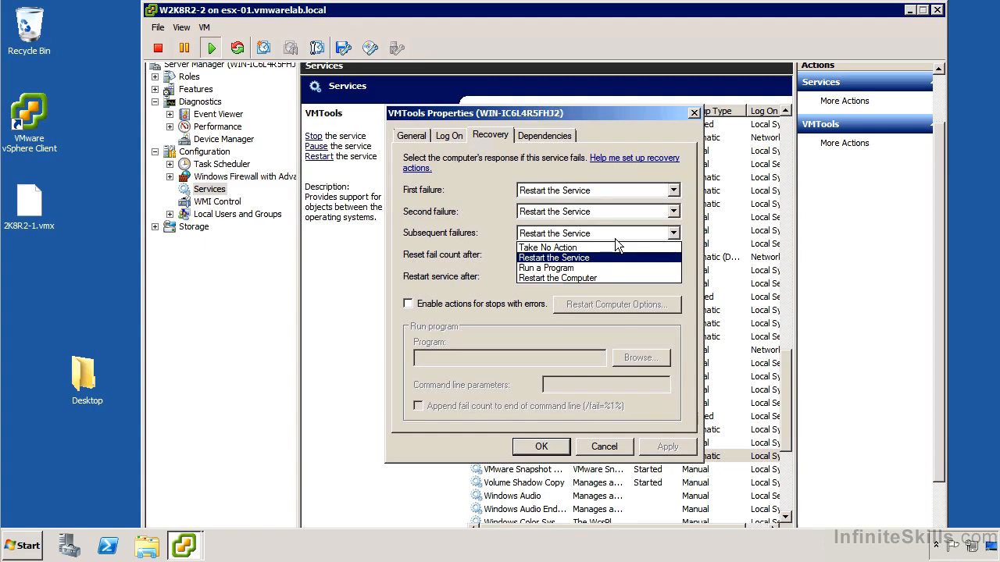
click(615, 239)
click(601, 446)
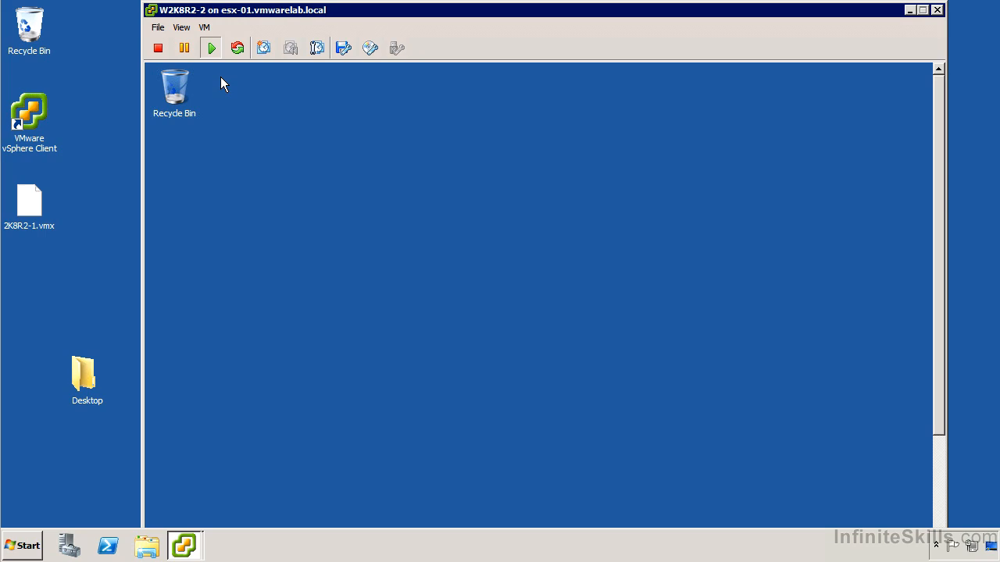
Display the W2K8R2-2 console in full-screen mode and accept the full-screen notice.
click(209, 27)
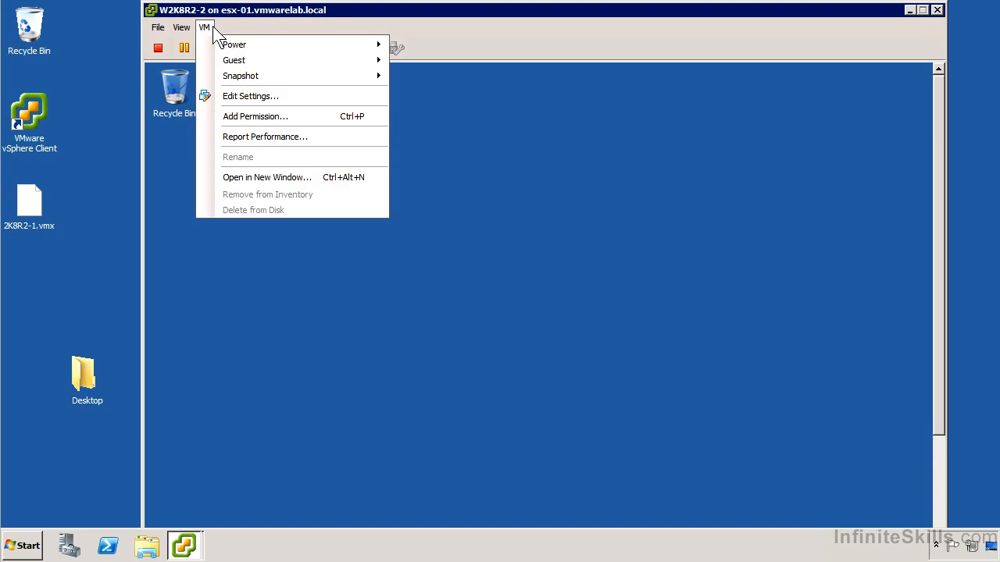
mouse_move(189, 25)
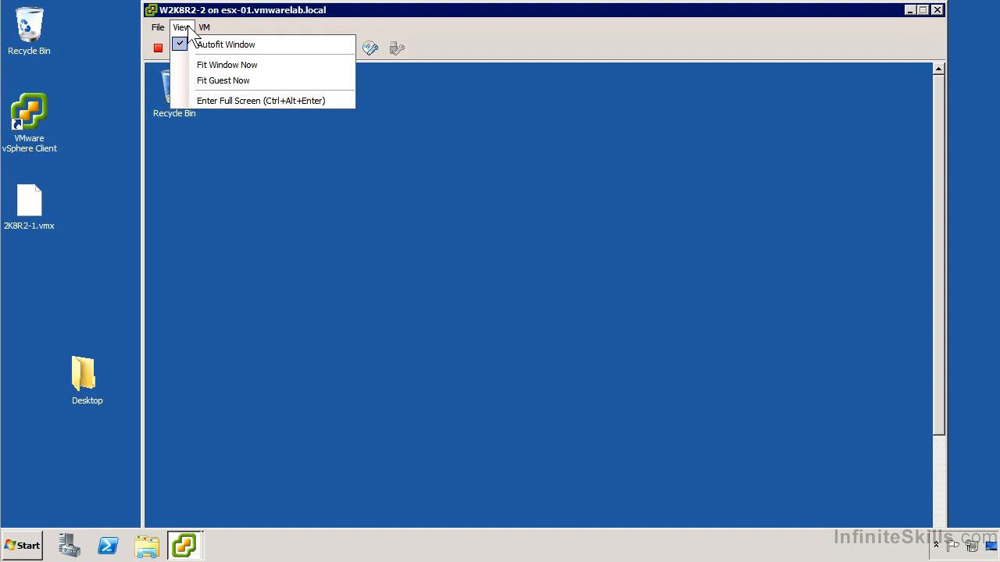
click(211, 101)
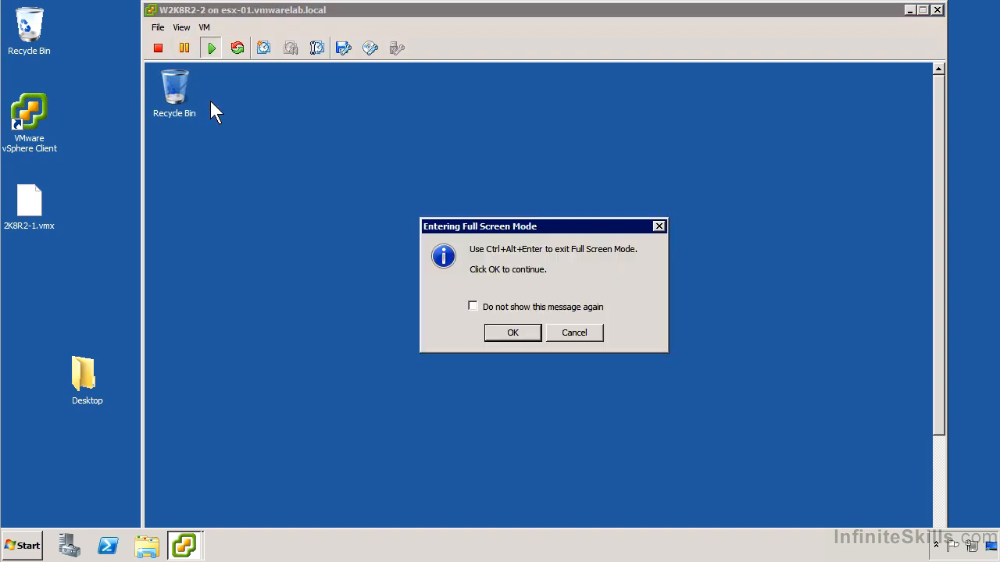
click(508, 334)
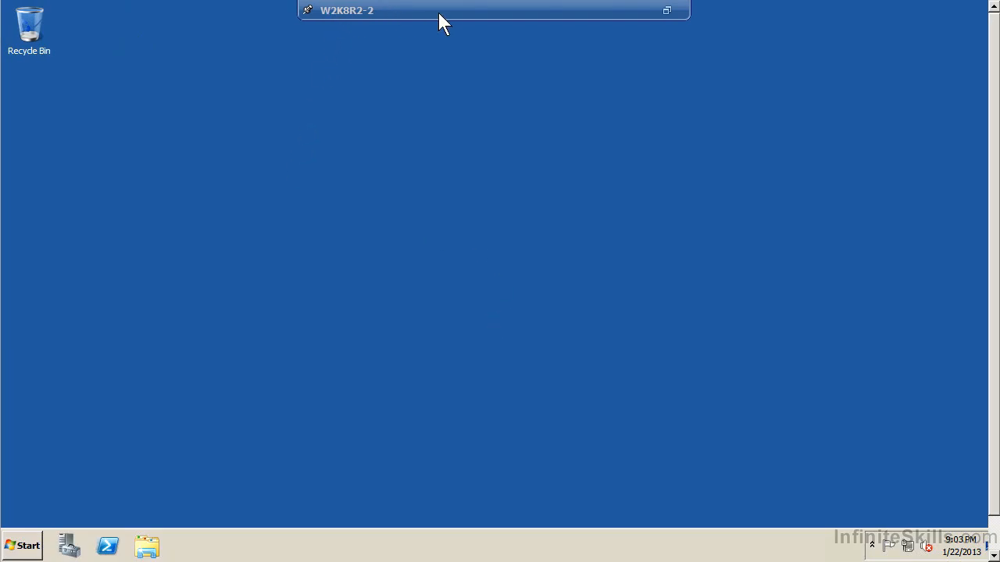
click(308, 11)
Customize the guest's notification icons so that Action Center and Volume are set to Hide icon and notifications.
click(873, 546)
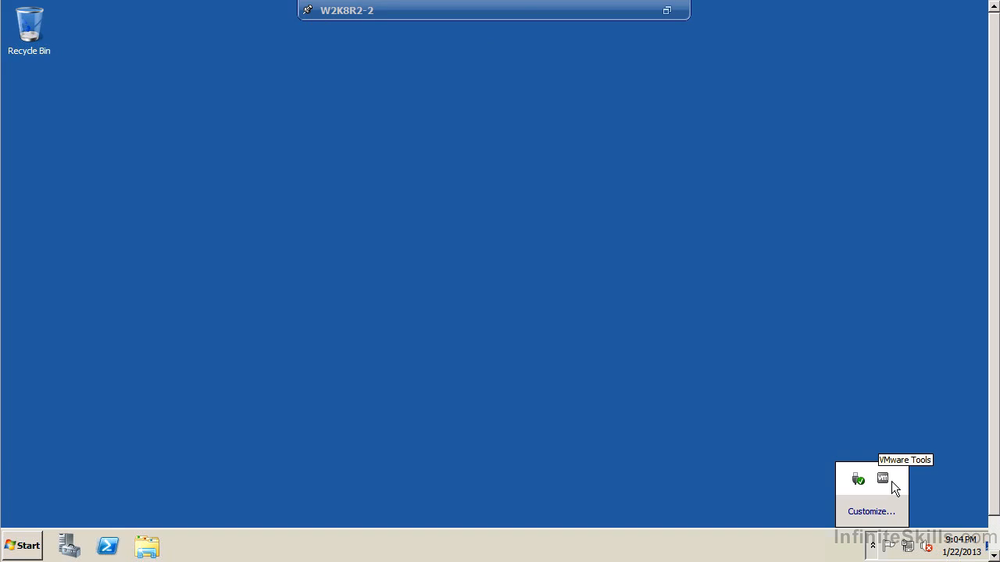
right_click(941, 546)
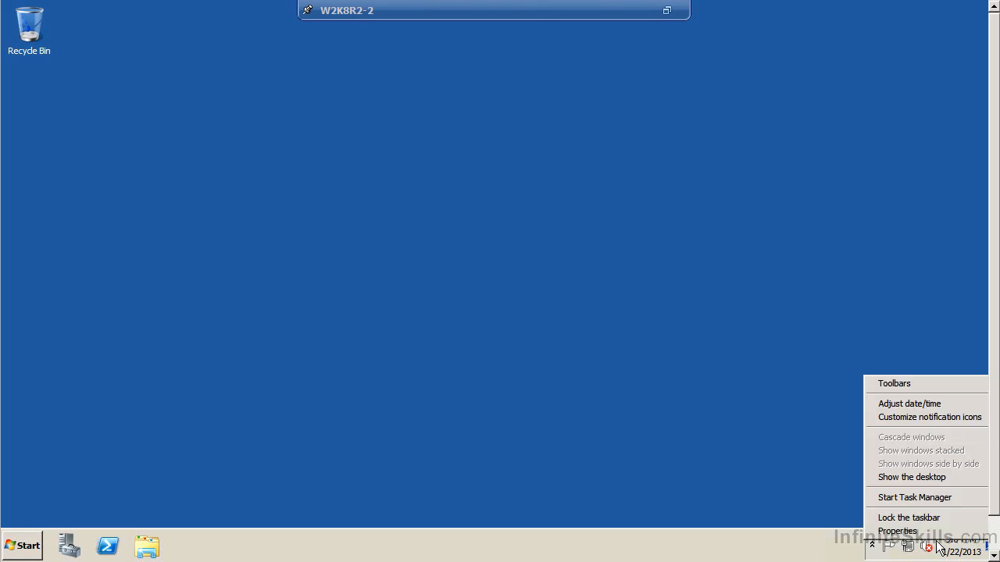
click(917, 419)
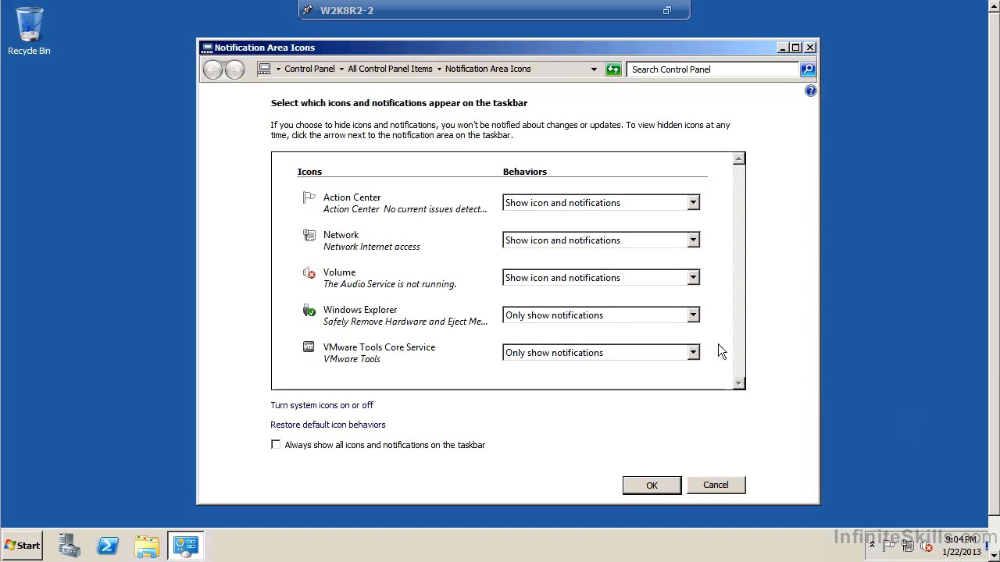
click(551, 205)
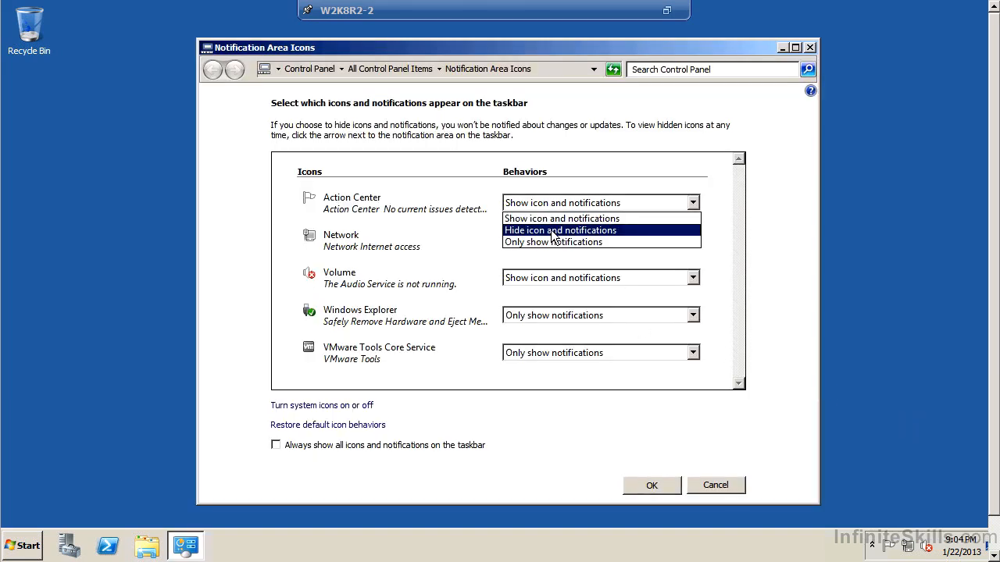
click(553, 231)
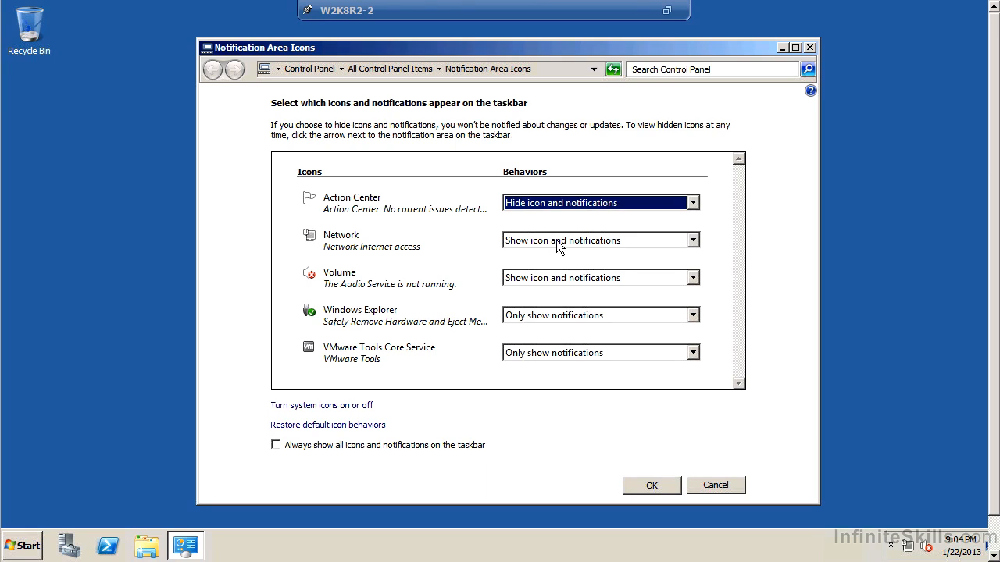
click(549, 279)
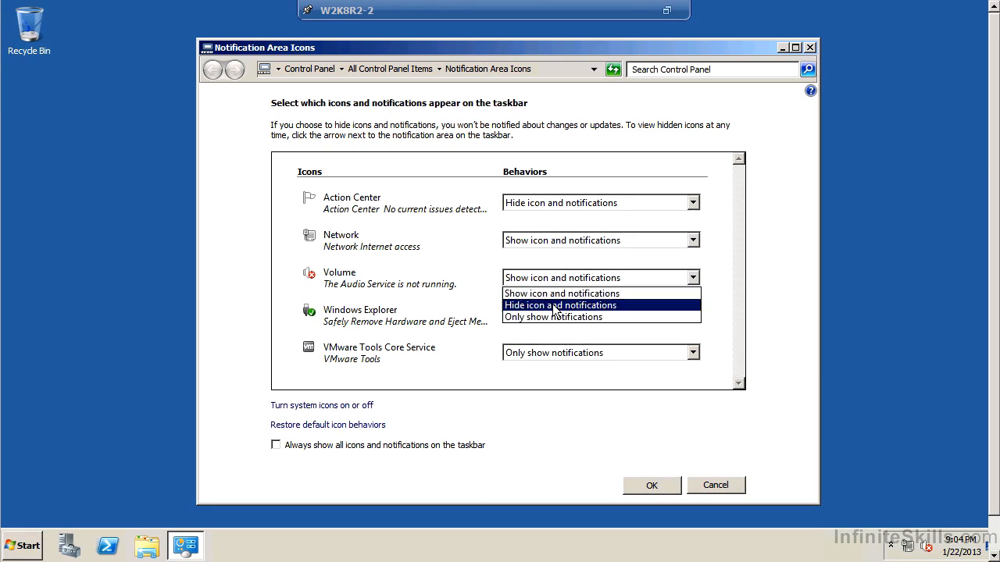
click(547, 306)
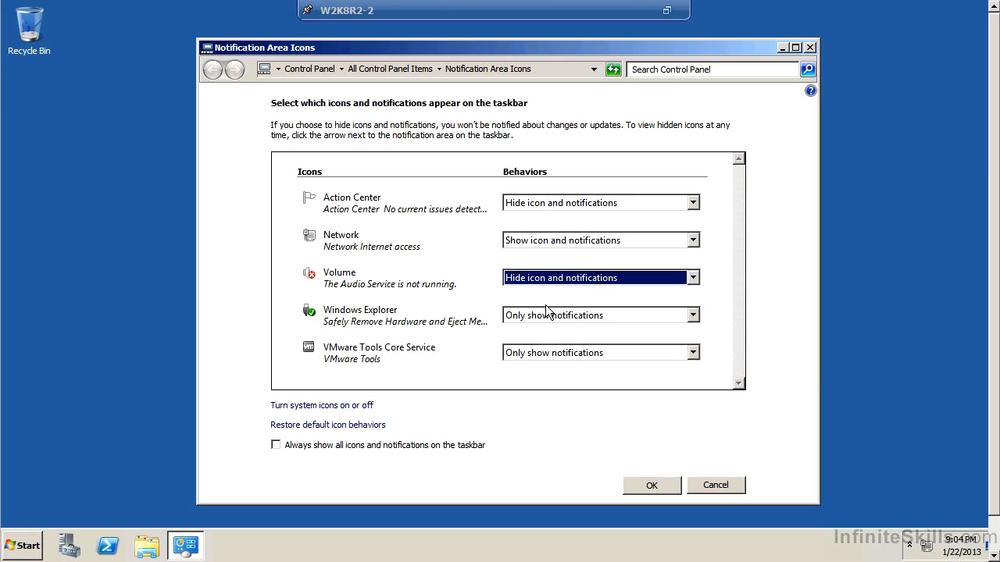
Set the VMware Tools Core Service and Windows Explorer notification icons to Show icon and notifications.
click(539, 357)
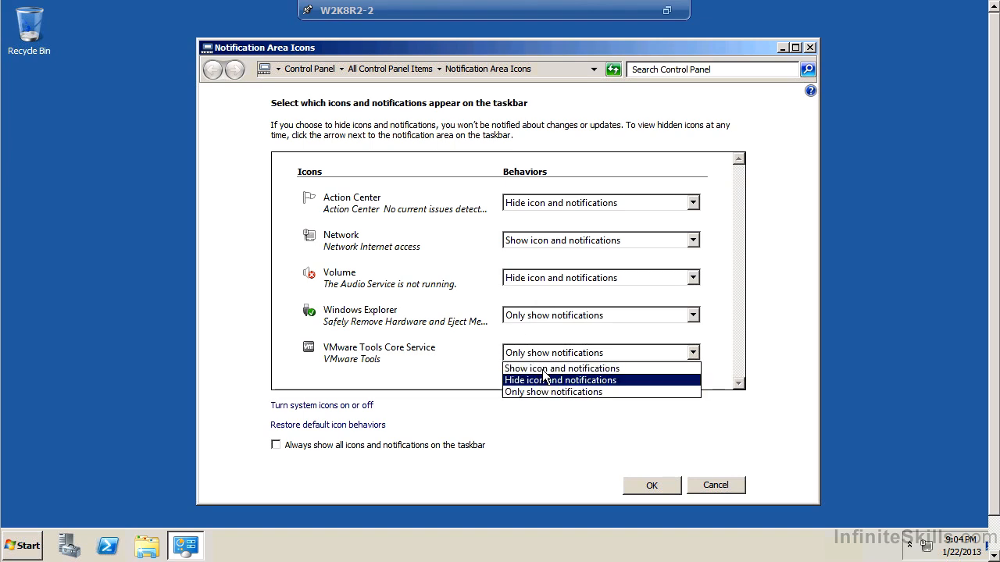
click(547, 369)
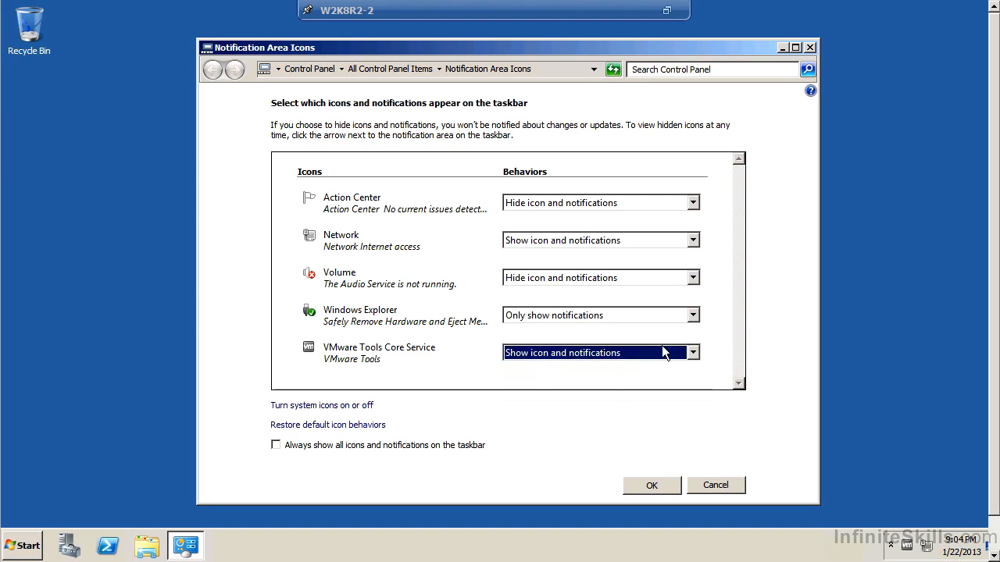
click(539, 317)
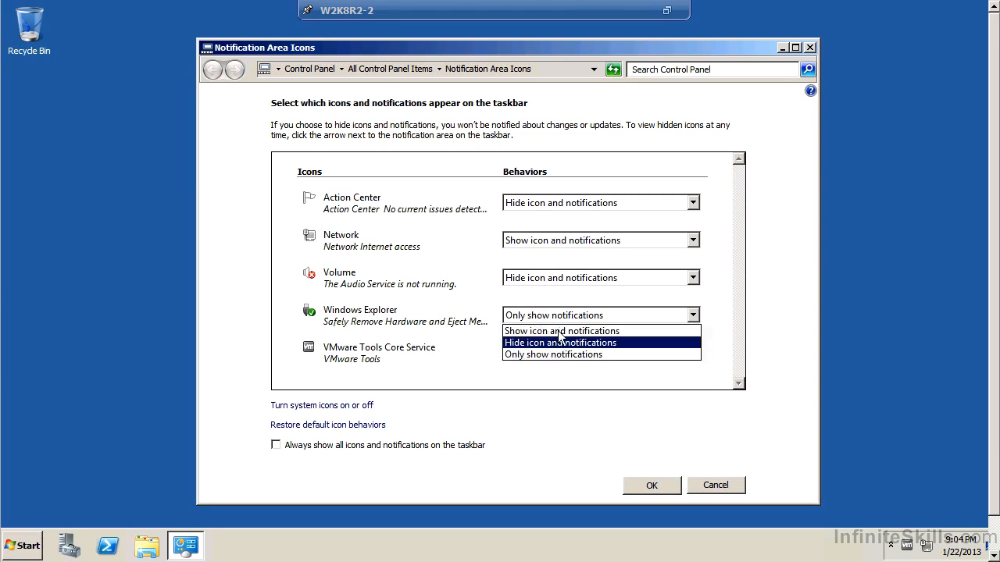
click(551, 331)
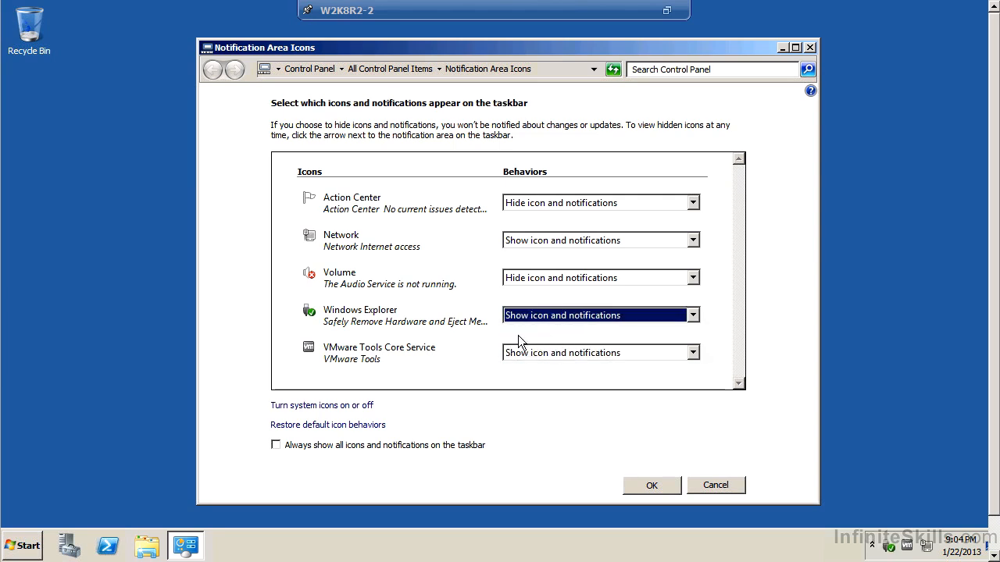
Turn off the Clock system icon and confirm the system icon and notification area settings.
click(325, 406)
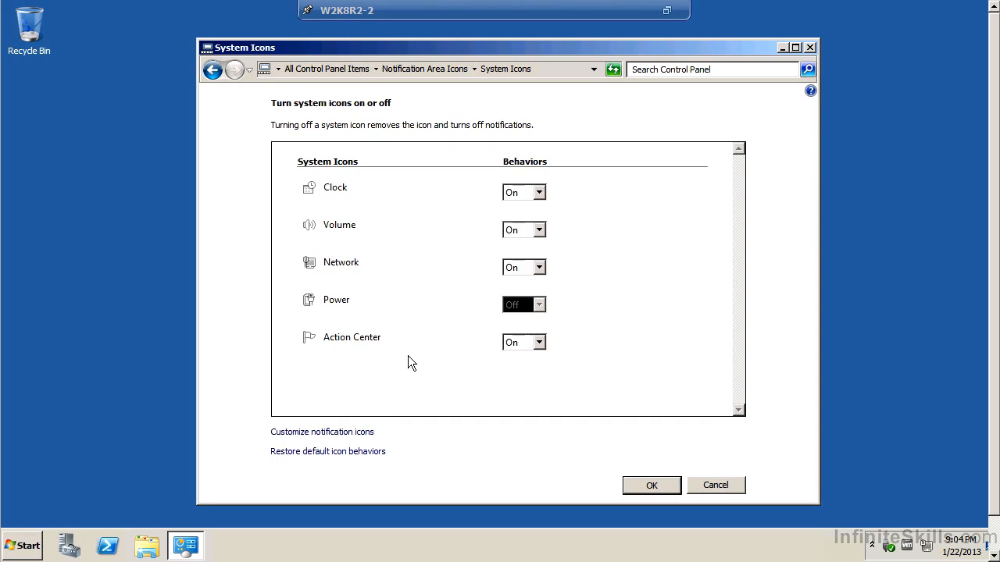
click(528, 197)
click(513, 217)
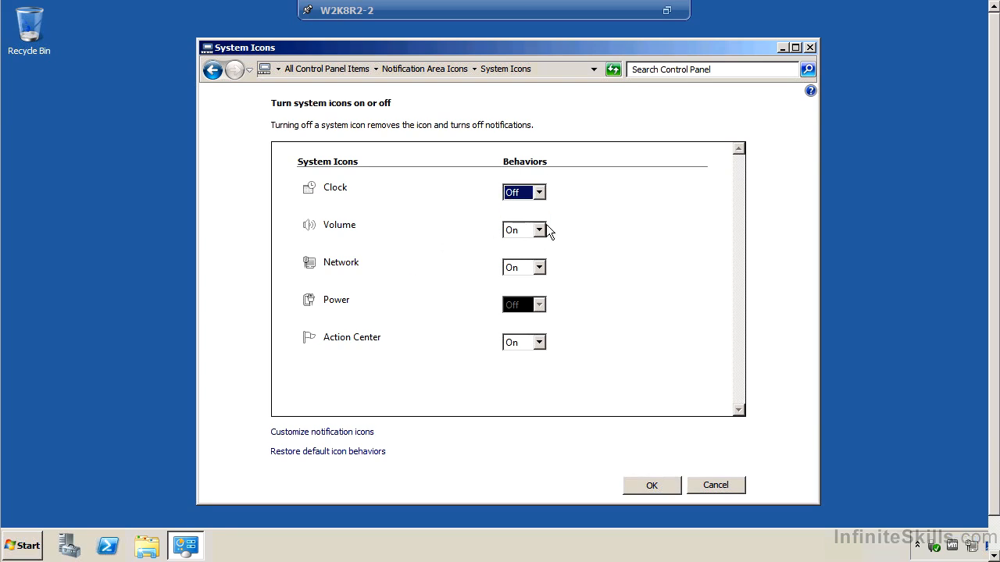
click(670, 485)
click(670, 485)
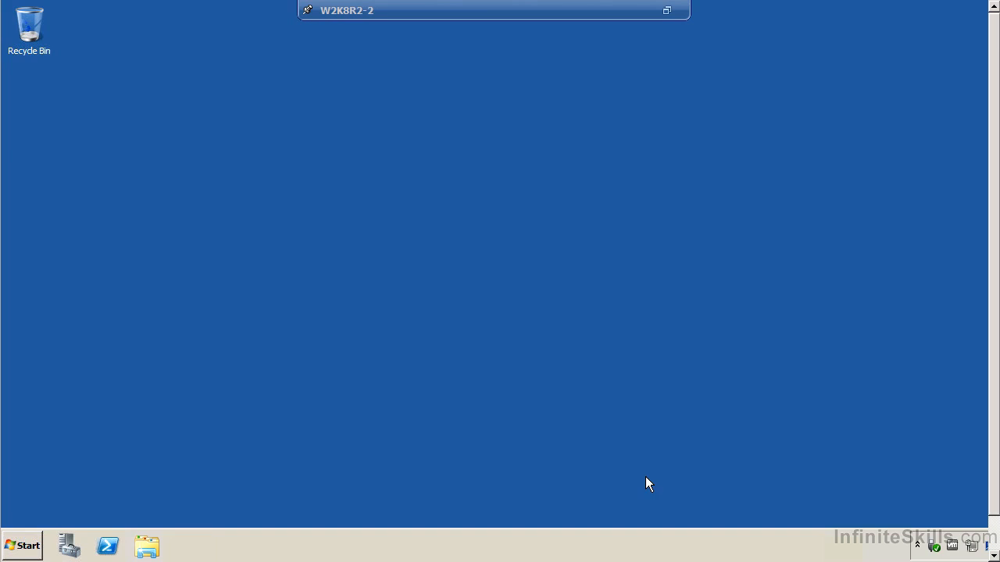
Check the VMware Tools version and service status in its About information, and close it.
right_click(953, 544)
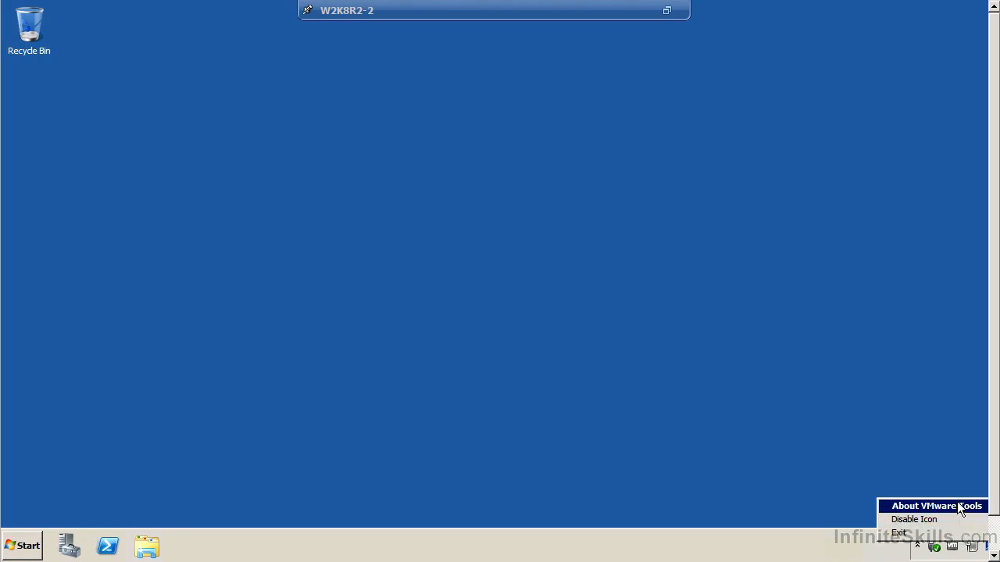
click(960, 509)
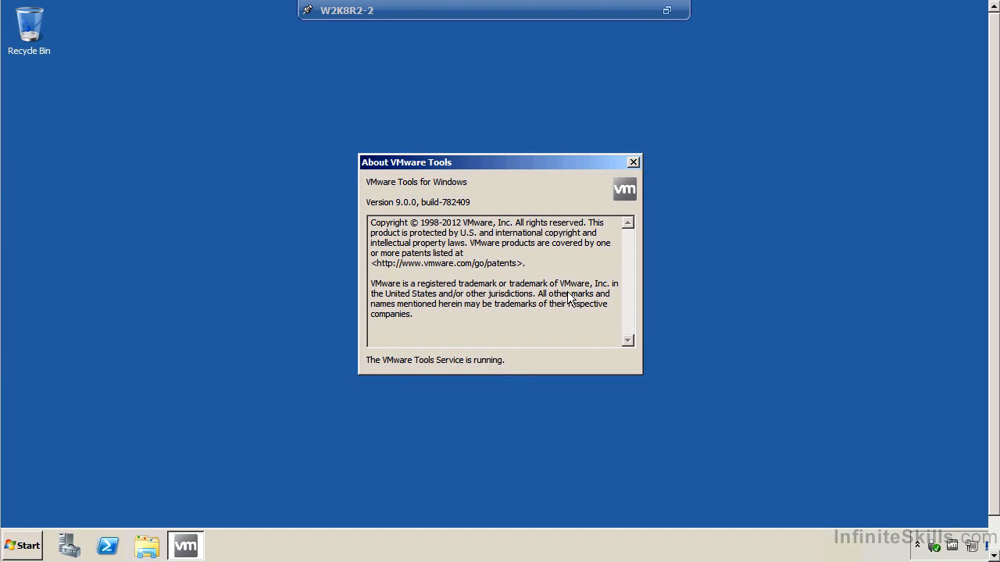
click(633, 163)
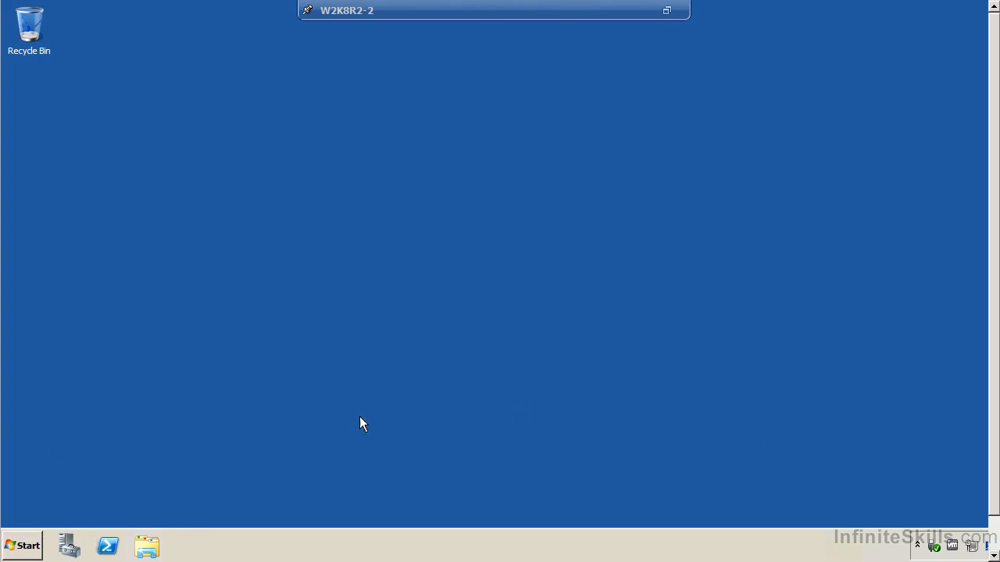
Log off the guest, leave full-screen mode and close the W2K8R2-2 console window.
click(25, 545)
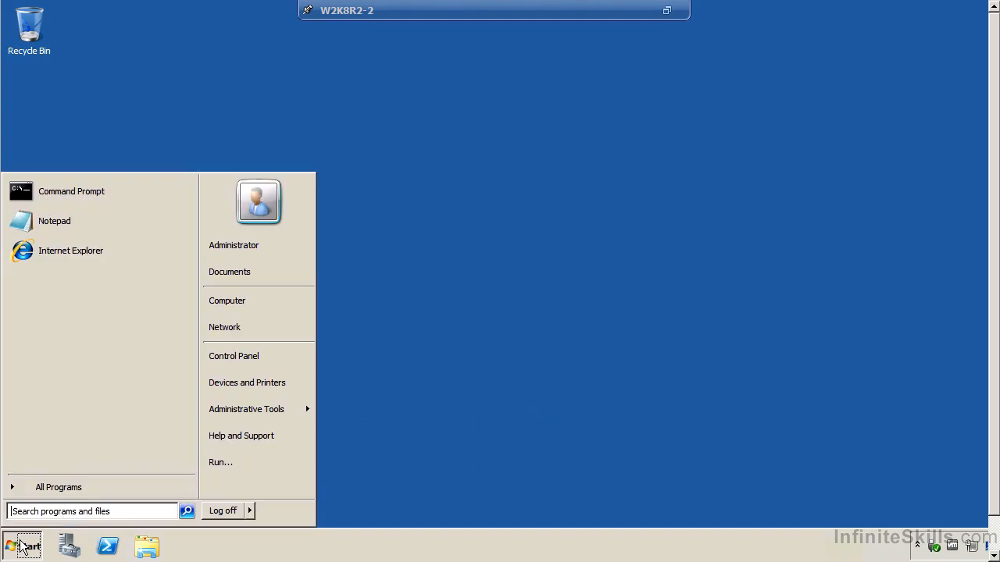
click(240, 514)
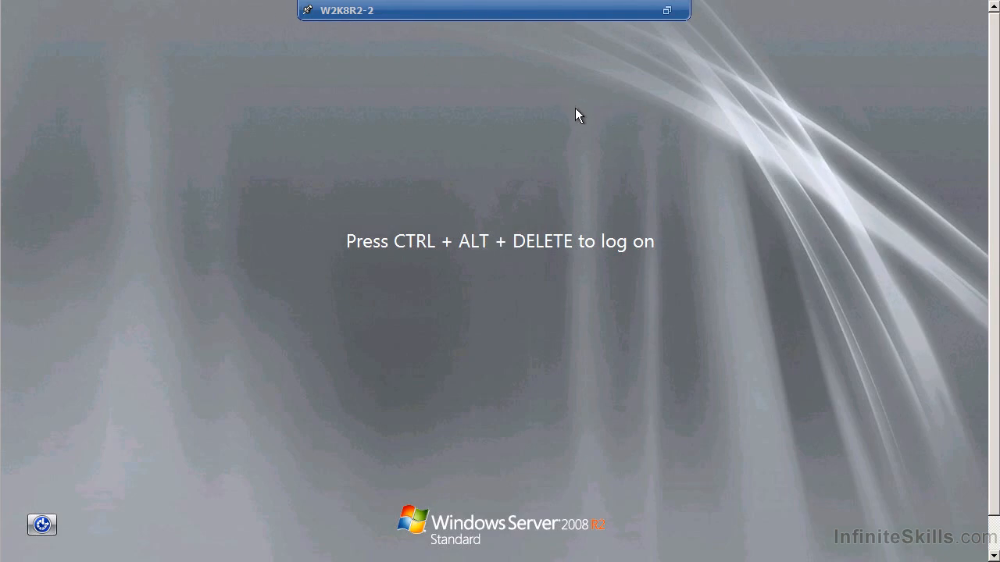
key(ctrl+alt+Return)
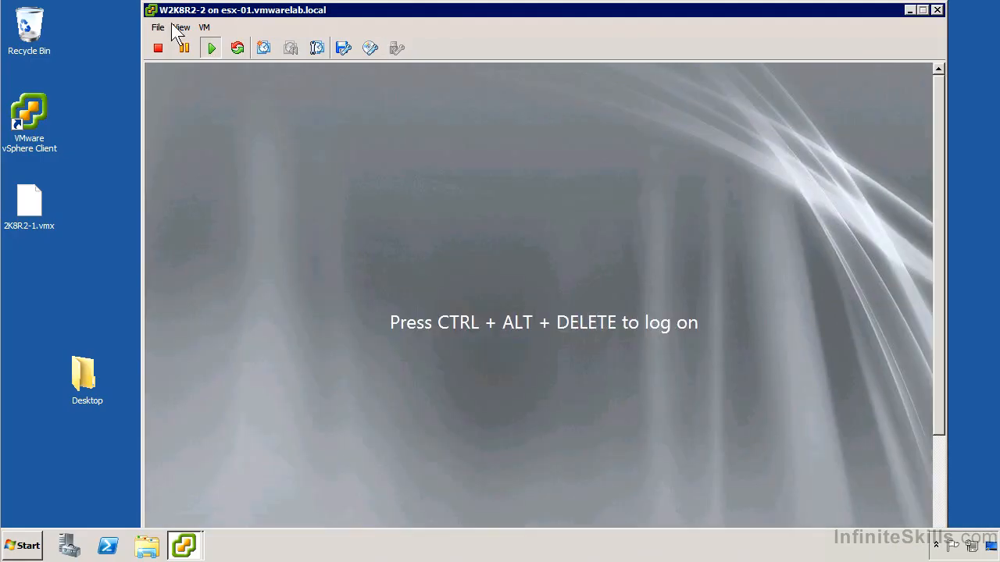
double_click(152, 10)
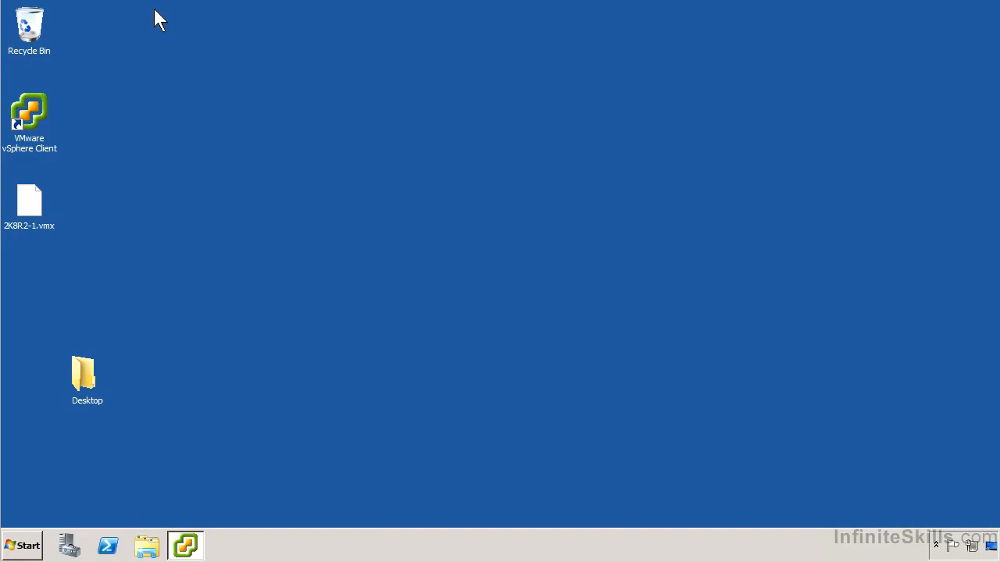